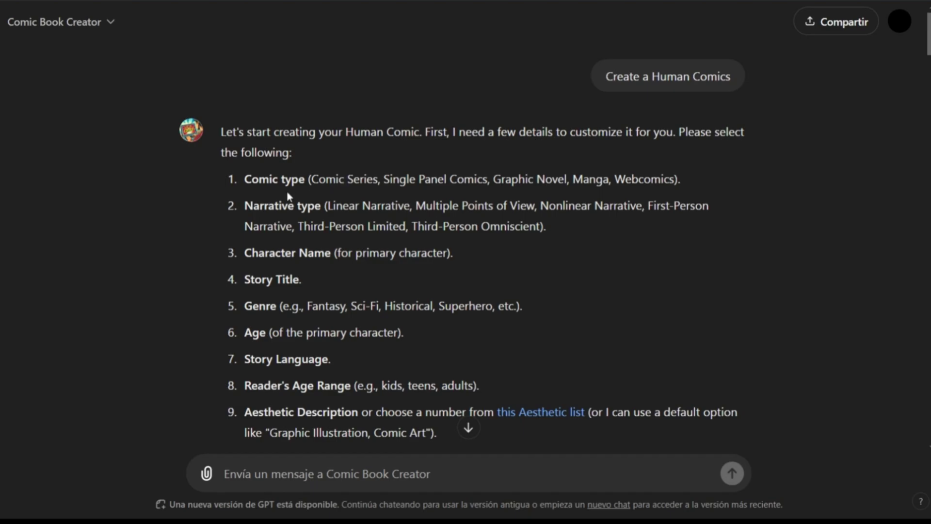
# Review the comic questionnaire and the five proposed comic options, highlighting the narrative type, character name and Option 5's comic type
pyautogui.moveTo(245, 211); pyautogui.dragTo(320, 206)
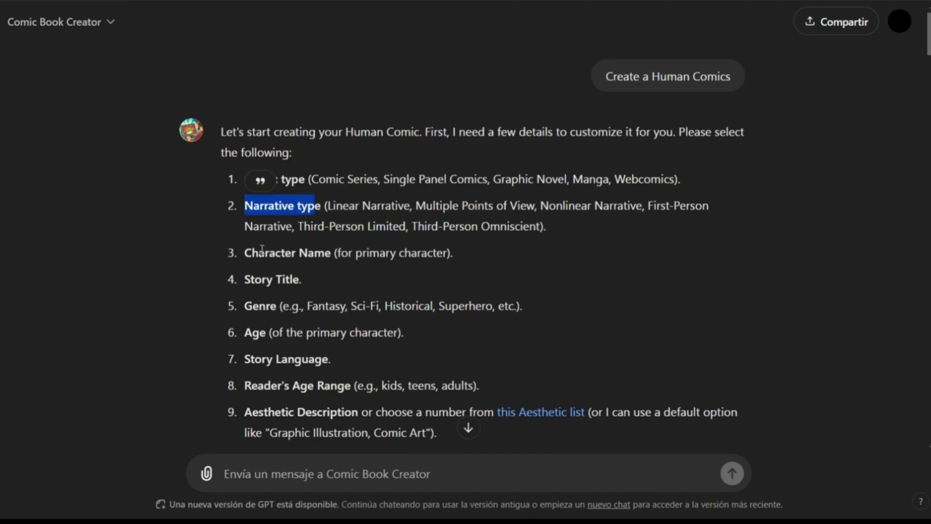
pyautogui.moveTo(250, 253); pyautogui.dragTo(341, 252)
pyautogui.scroll(-3, 332, 239)
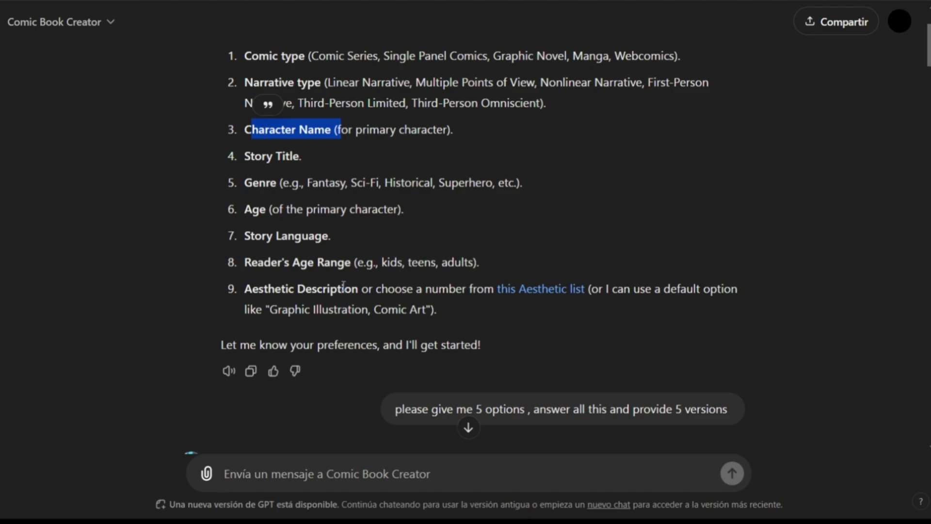
pyautogui.scroll(-3, 343, 285)
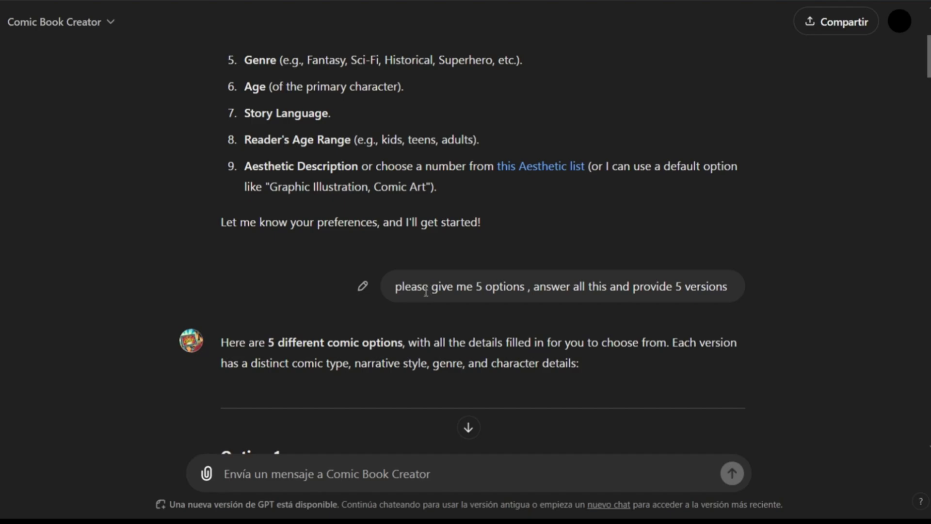
pyautogui.scroll(-3, 392, 263)
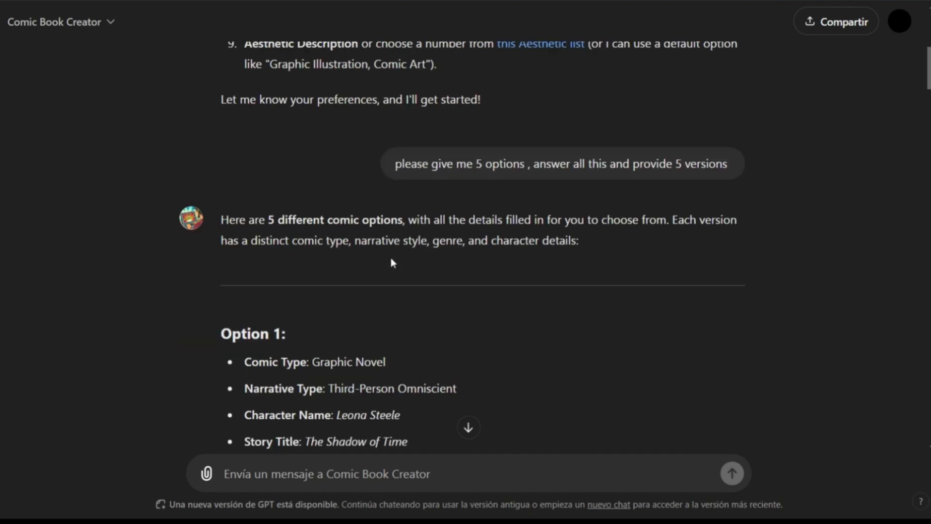
pyautogui.scroll(-6, 393, 262)
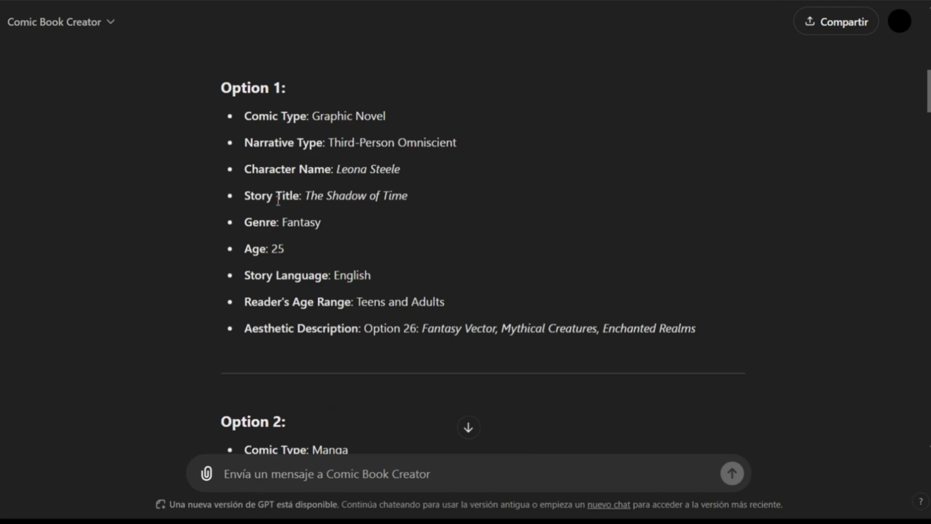
pyautogui.scroll(-20, 278, 199)
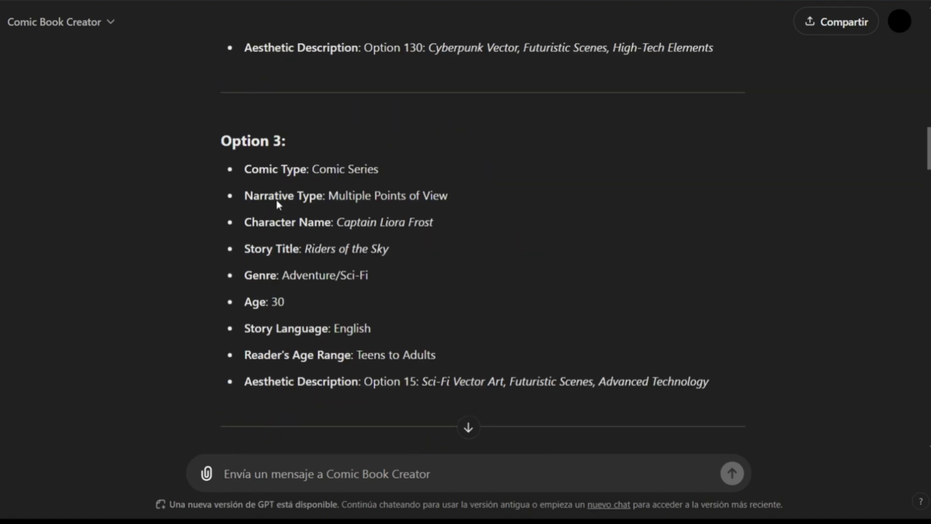
pyautogui.scroll(-12, 276, 200)
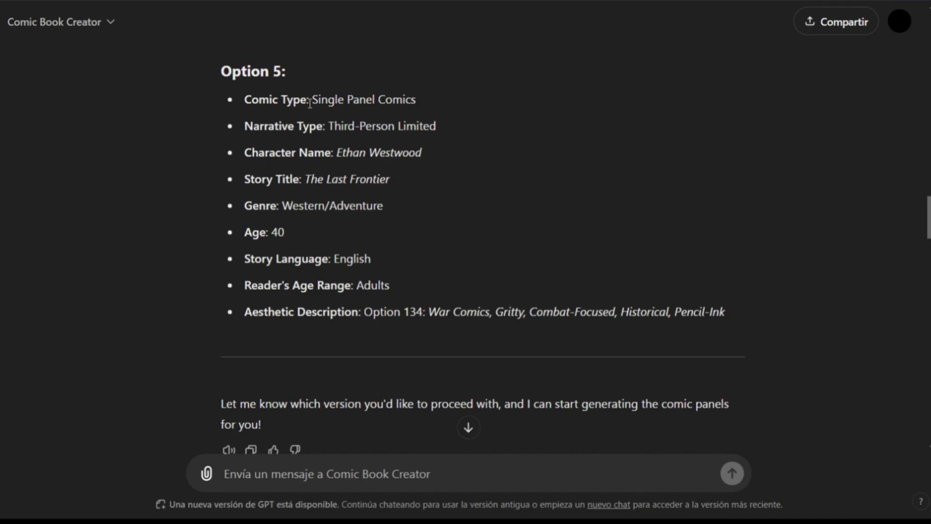
pyautogui.moveTo(309, 101); pyautogui.dragTo(425, 101)
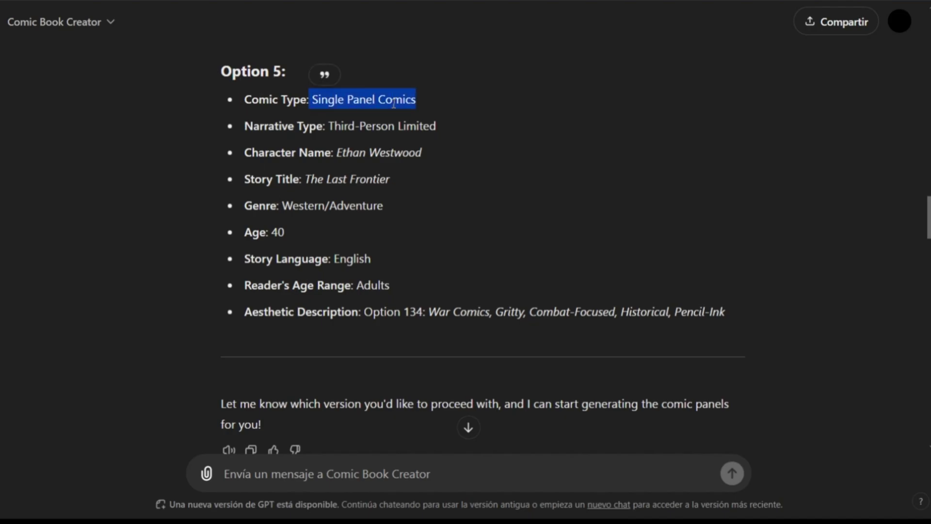
pyautogui.click(367, 121)
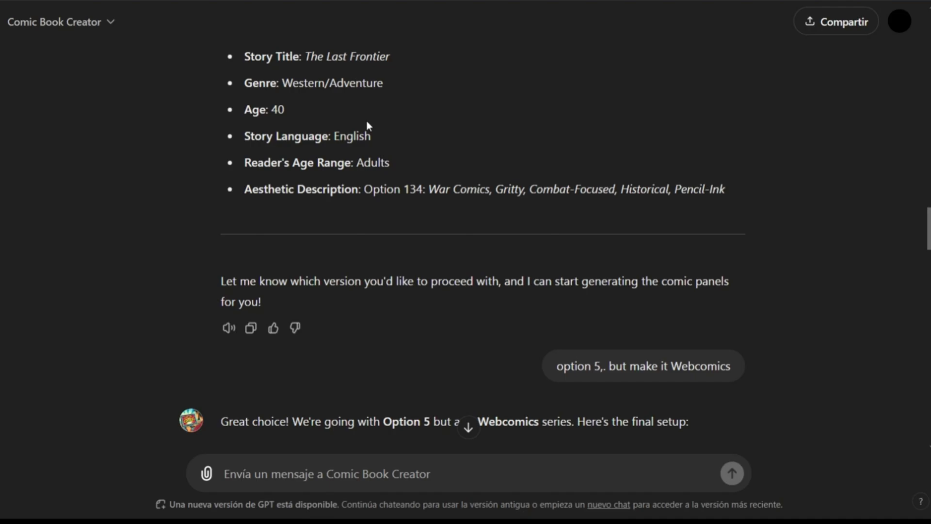
# Read the final Webcomics setup for Option 5 and the opening narrative of The Last Frontier
pyautogui.scroll(-3, 367, 124)
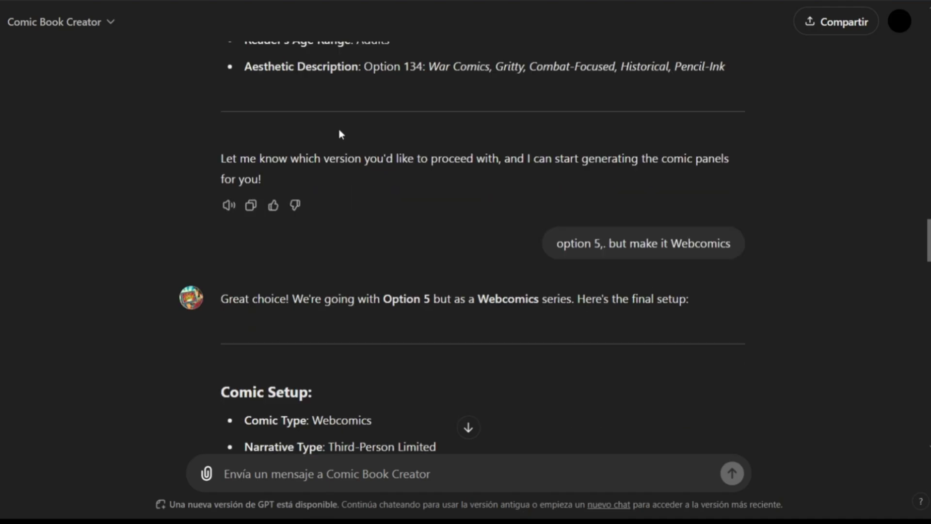
pyautogui.scroll(-5, 338, 130)
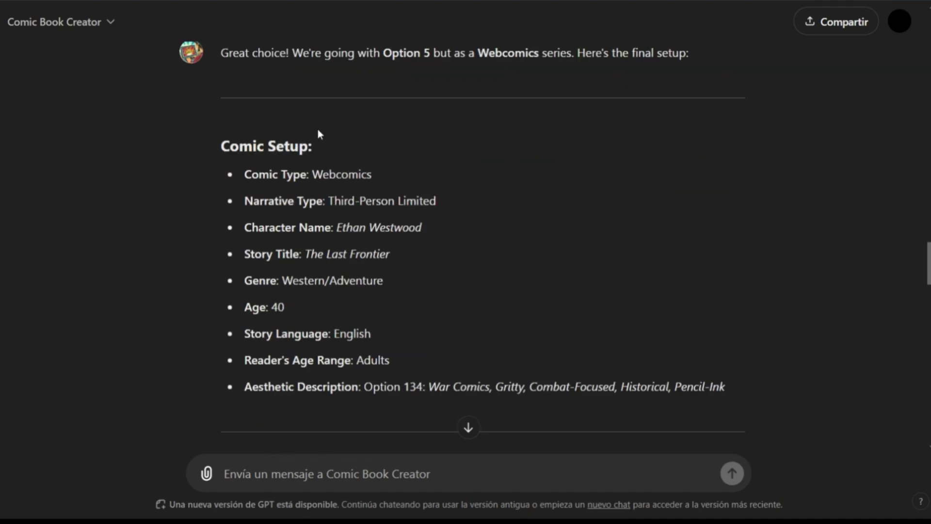
pyautogui.scroll(-5, 232, 153)
pyautogui.scroll(-3, 231, 153)
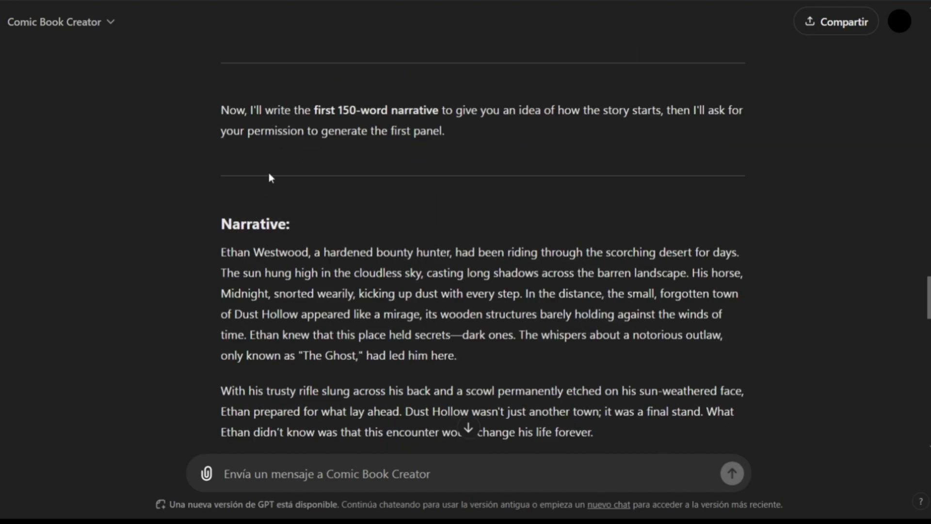
pyautogui.scroll(-3, 266, 175)
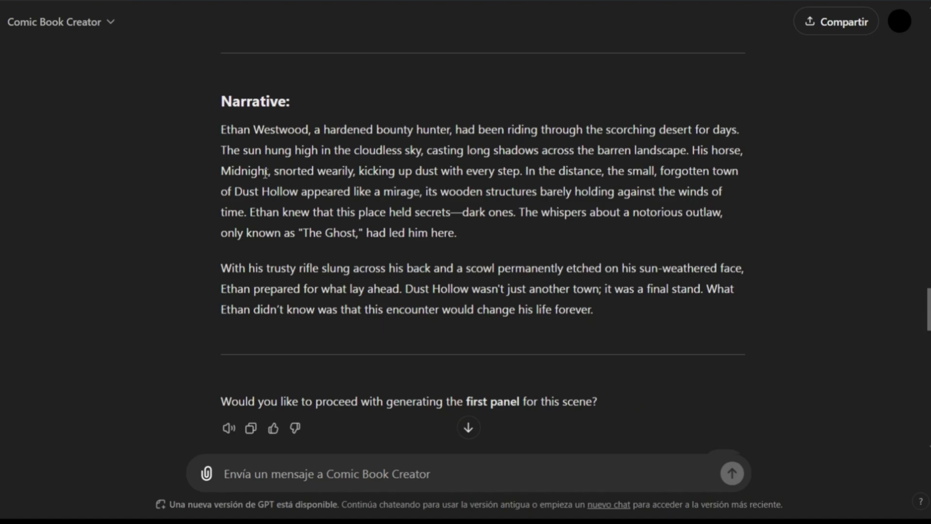
# Examine the first two generated panels of The Last Frontier and their accompanying descriptions
pyautogui.scroll(-5, 264, 173)
pyautogui.scroll(-3, 269, 162)
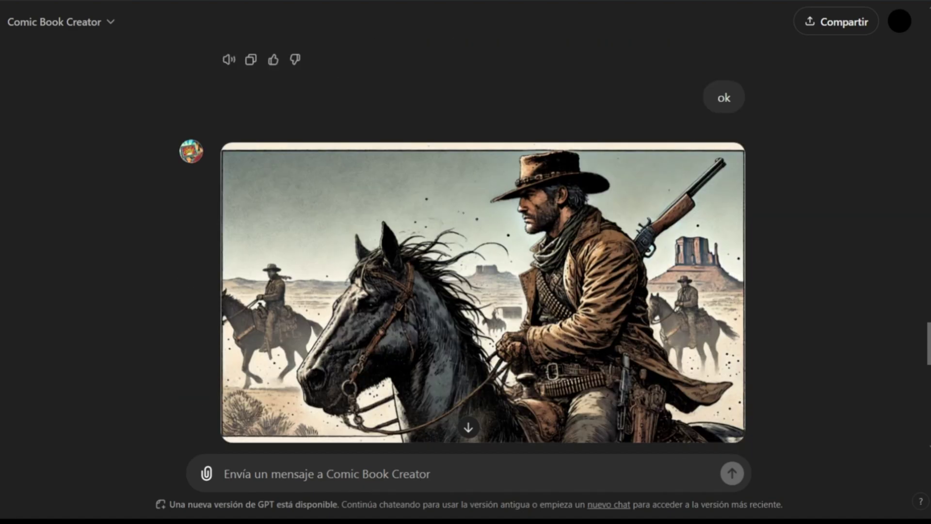
pyautogui.scroll(-3, 487, 184)
pyautogui.scroll(3, 504, 175)
pyautogui.scroll(-3, 510, 178)
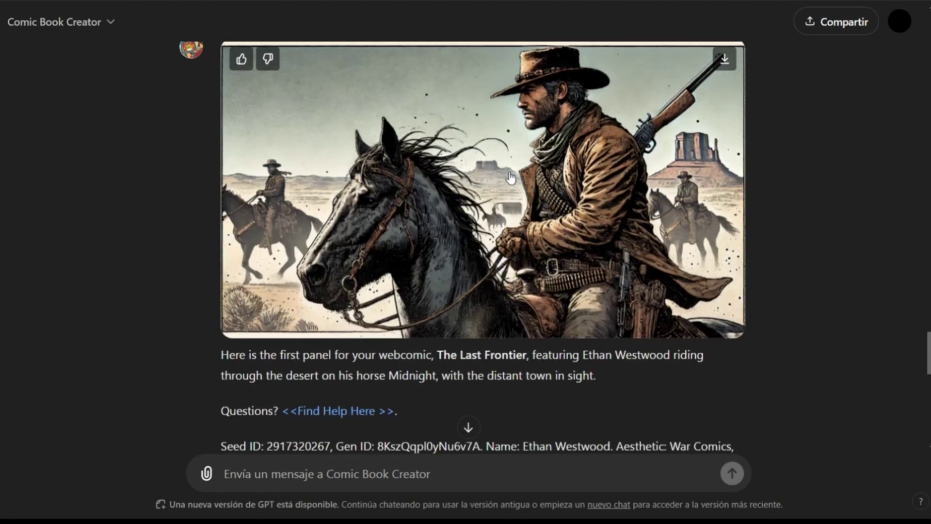
pyautogui.scroll(-3, 438, 166)
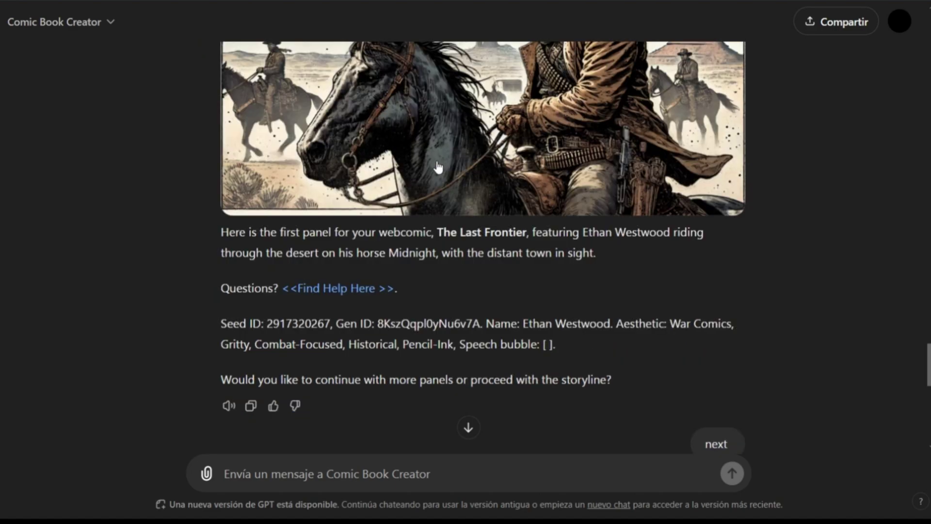
pyautogui.scroll(-5, 379, 196)
pyautogui.scroll(-3, 379, 196)
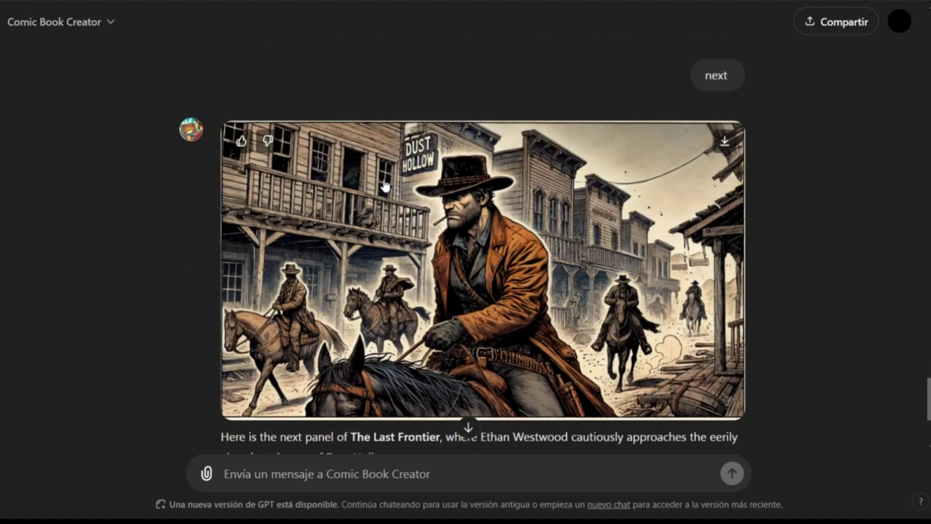
pyautogui.scroll(-3, 373, 180)
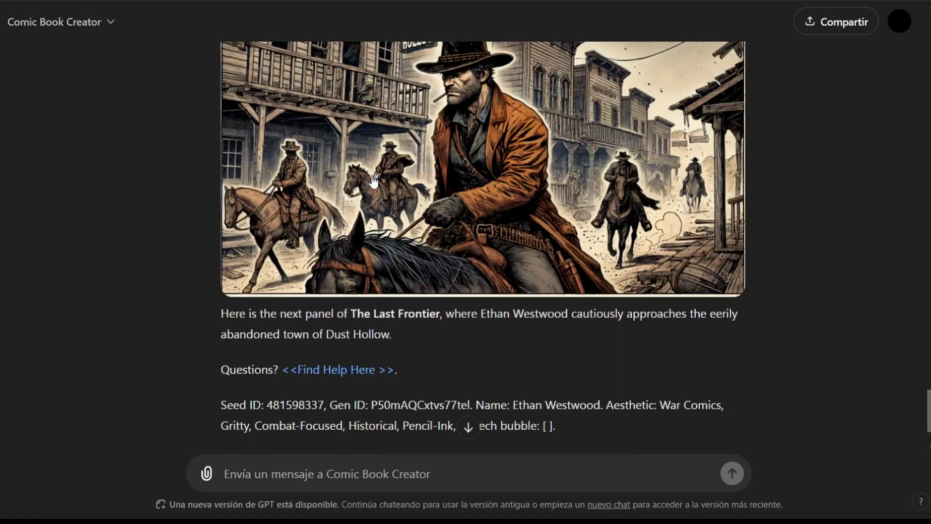
# Send the message "please create the story" to have the comic's story written
pyautogui.scroll(-2, 374, 182)
pyautogui.click(385, 468)
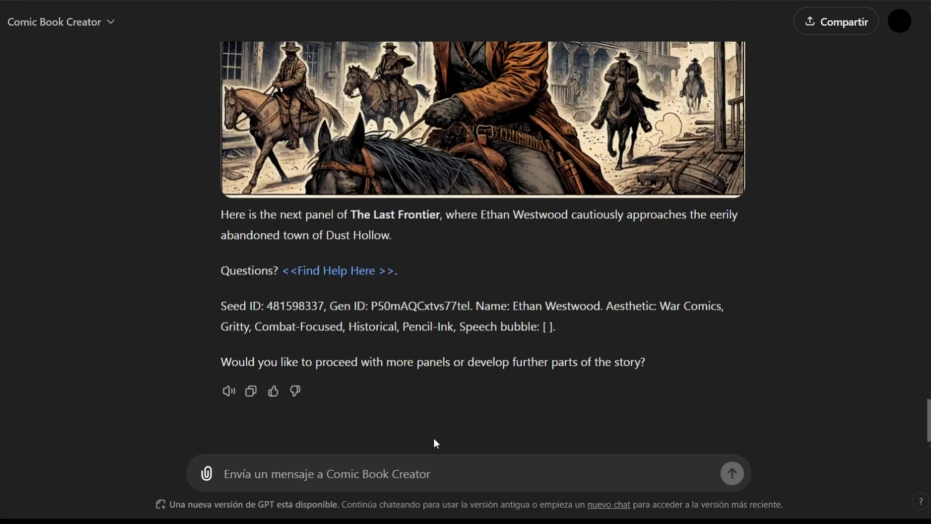
pyautogui.write('please create the story')
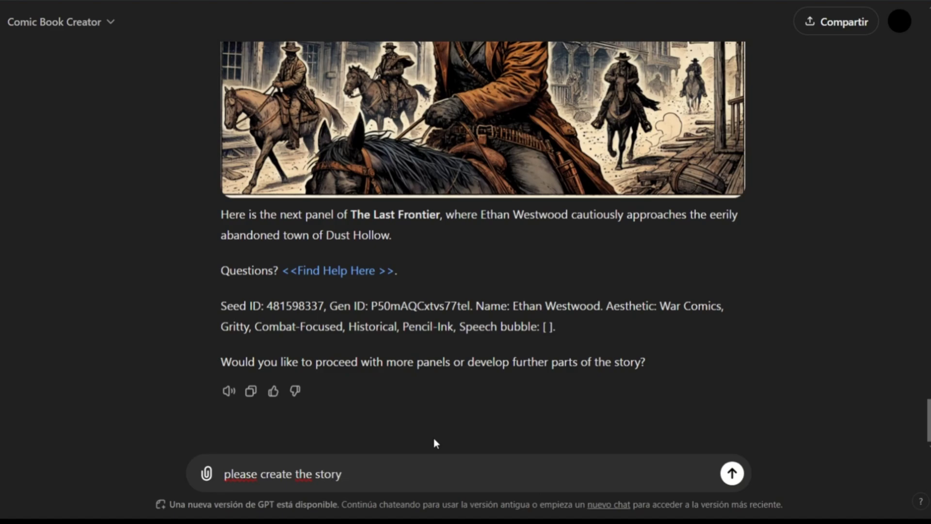
pyautogui.press('Return')
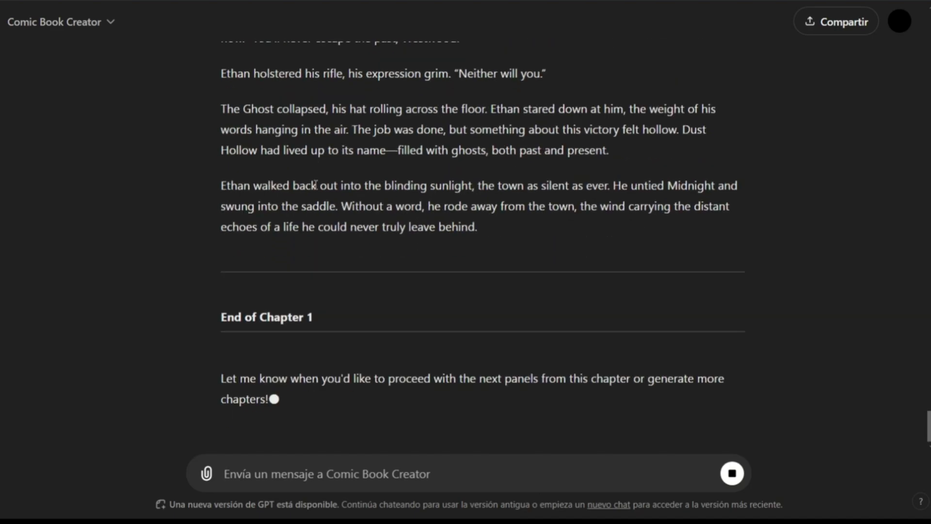
# Reply "yes," to have the chapter's next panels generated, and view the resulting saloon image enlarged
pyautogui.write('yes,')
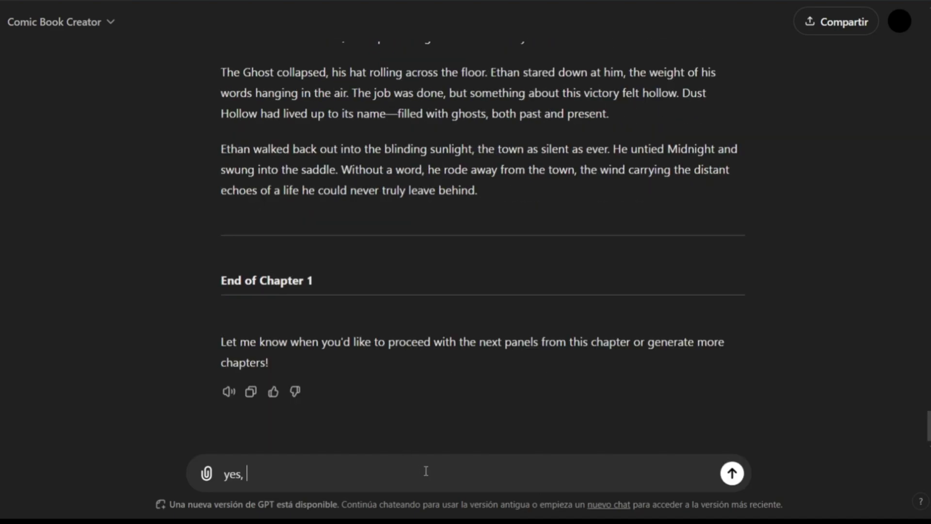
pyautogui.press('Return')
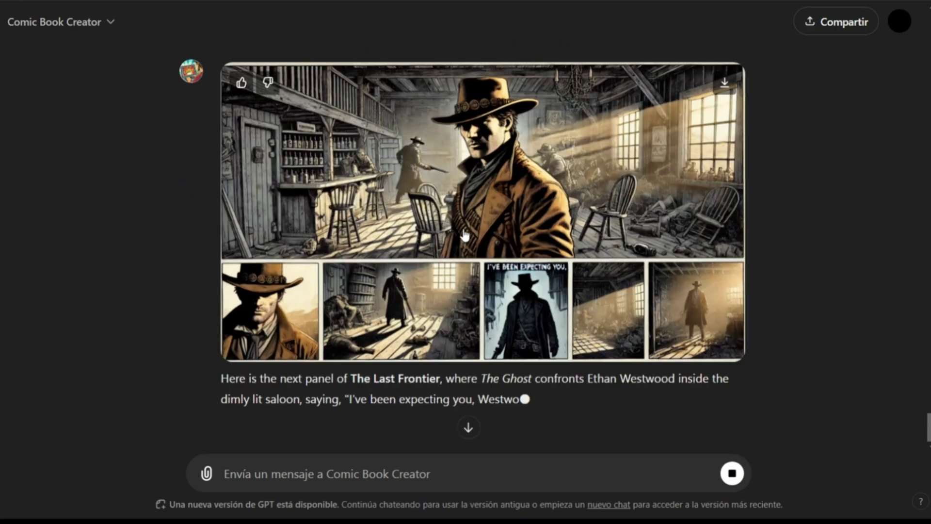
pyautogui.click(429, 199)
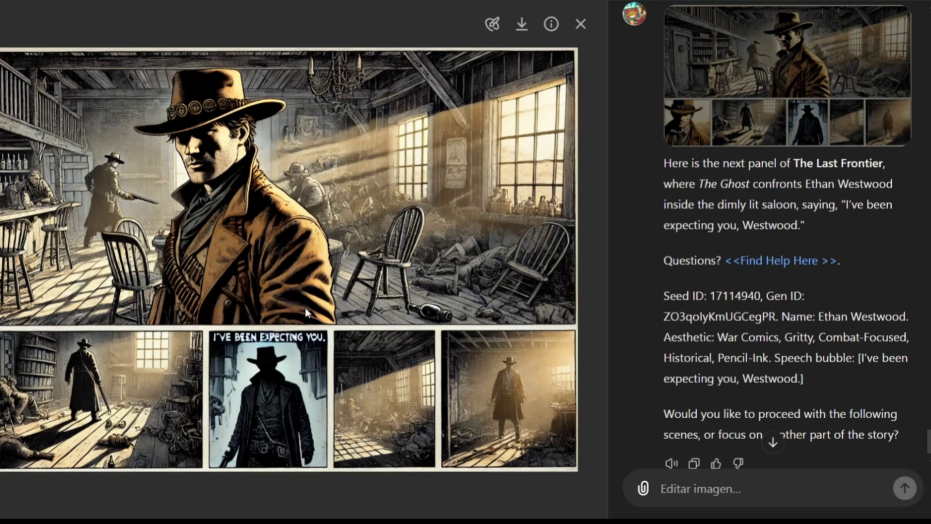
pyautogui.click(580, 24)
# Look back over the chapter text and the earlier Dust Hollow panel, and return to the saloon panel
pyautogui.scroll(20, 349, 246)
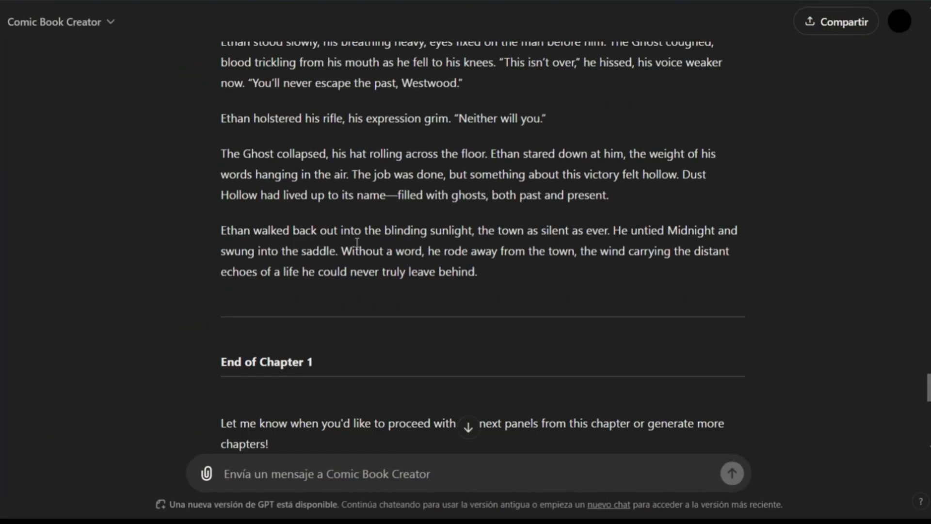
pyautogui.scroll(6, 359, 245)
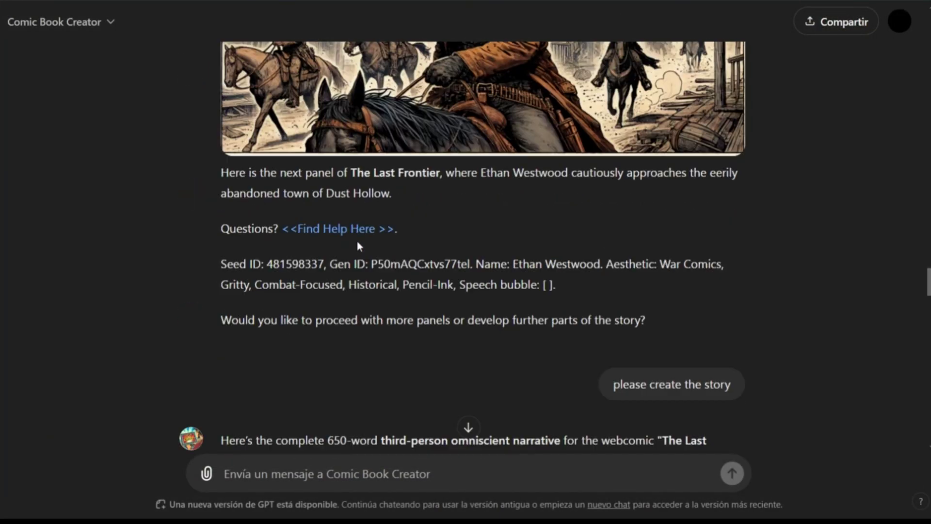
pyautogui.scroll(10, 357, 242)
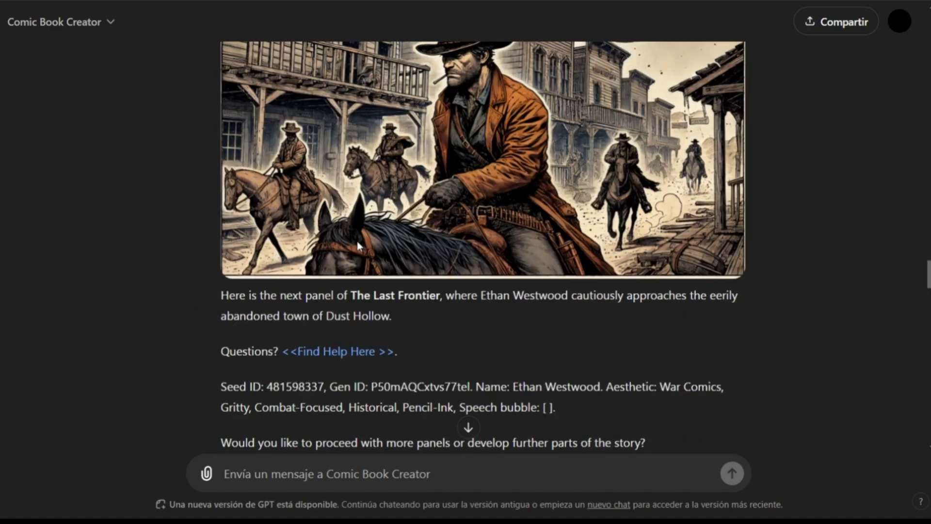
pyautogui.scroll(-5, 364, 244)
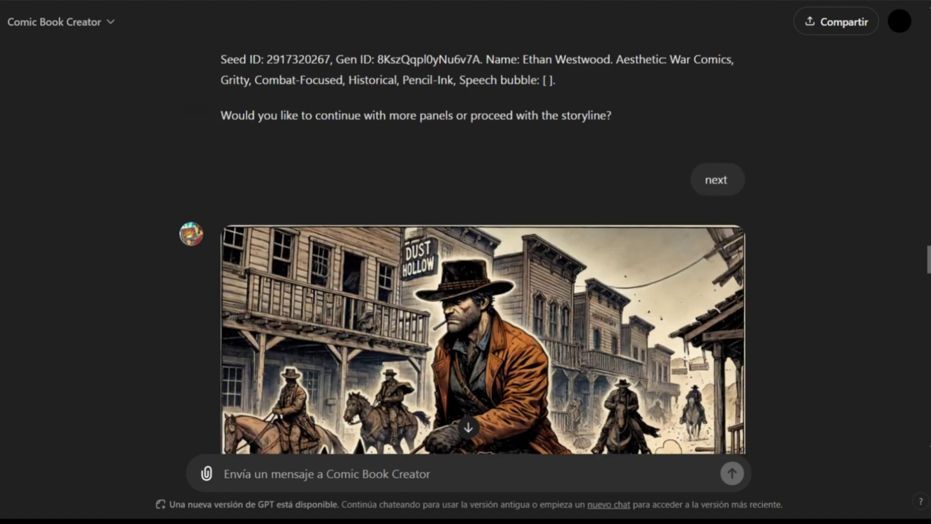
pyautogui.scroll(-20, 917, 397)
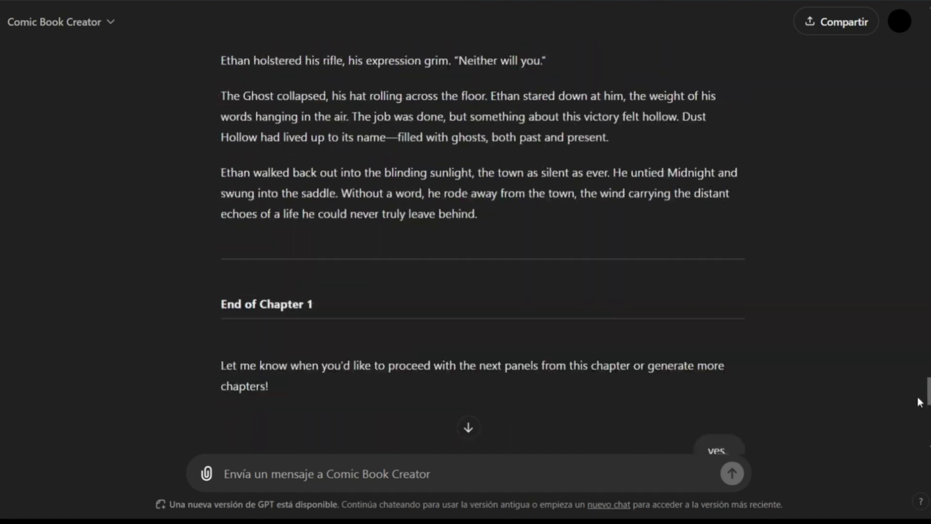
pyautogui.scroll(-1, 915, 418)
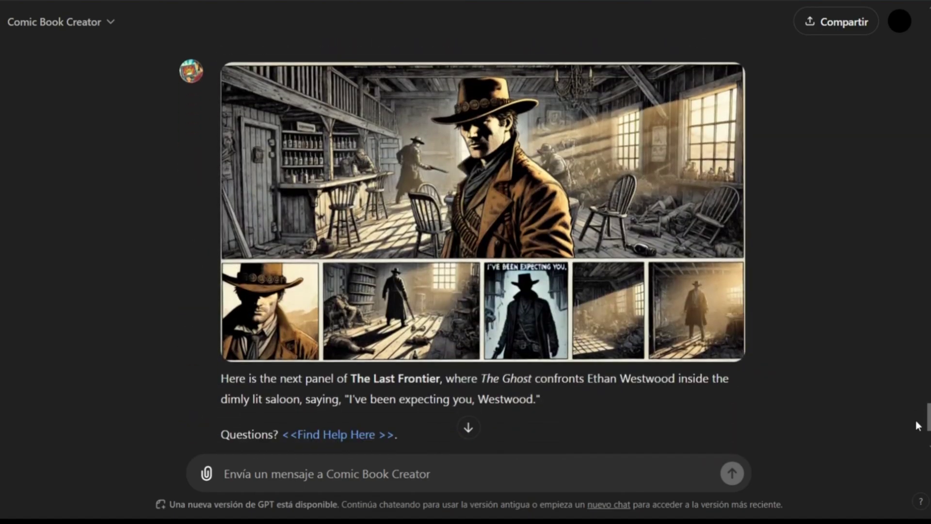
# View the saloon image enlarged and highlight the full prompt used to generate it, and close the image
pyautogui.click(658, 80)
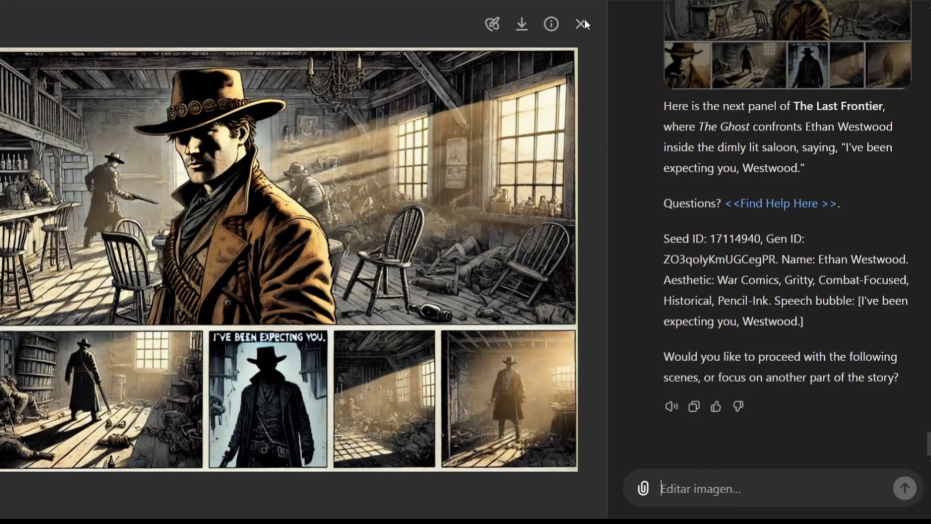
pyautogui.click(550, 23)
pyautogui.moveTo(292, 97); pyautogui.dragTo(469, 378)
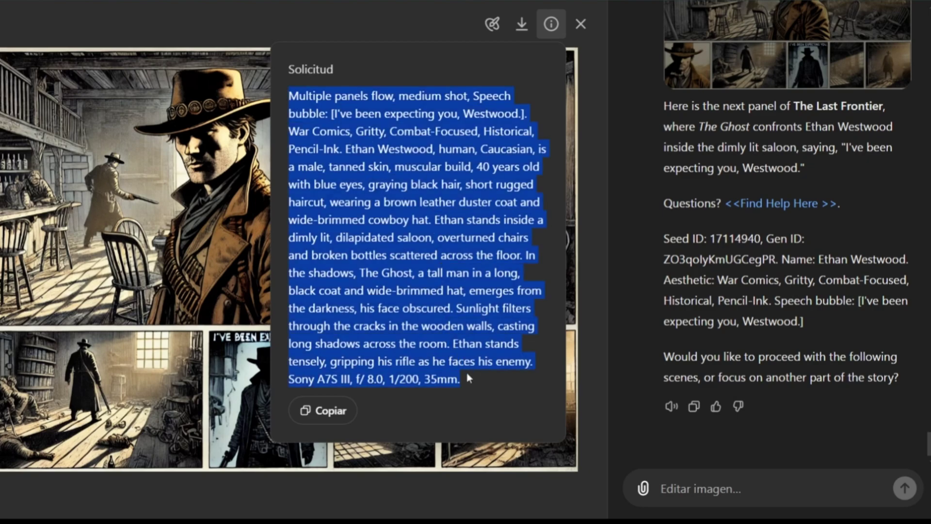
pyautogui.click(586, 33)
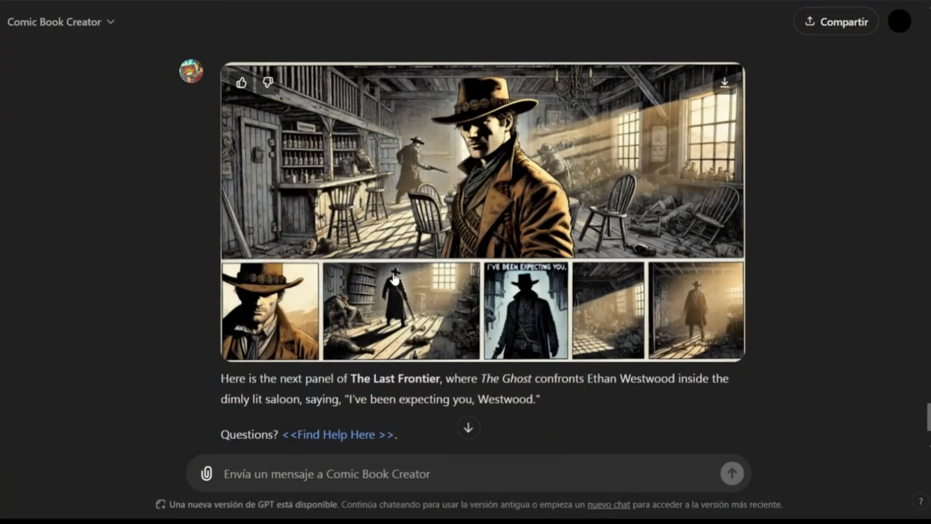
# Send the message "please create next image" to have the comic's next panel generated
pyautogui.scroll(-3, 385, 215)
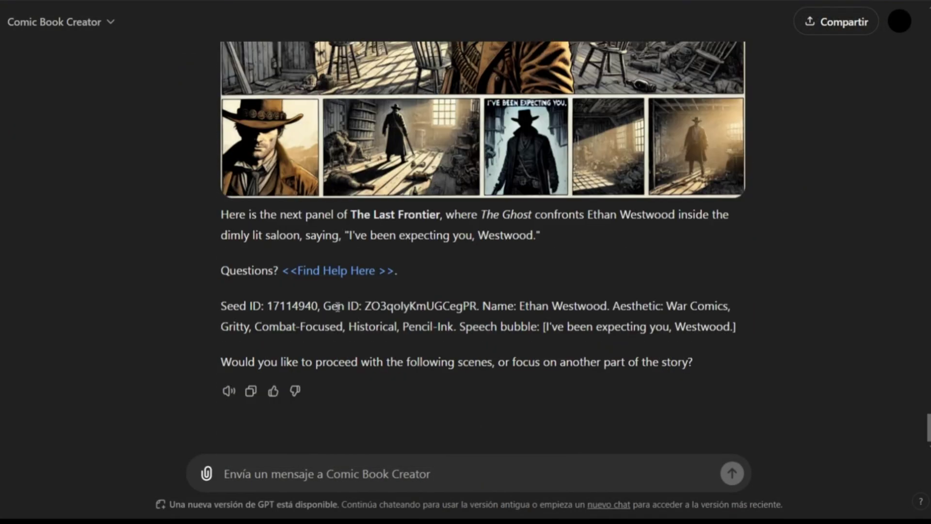
pyautogui.click(301, 465)
pyautogui.write('pl')
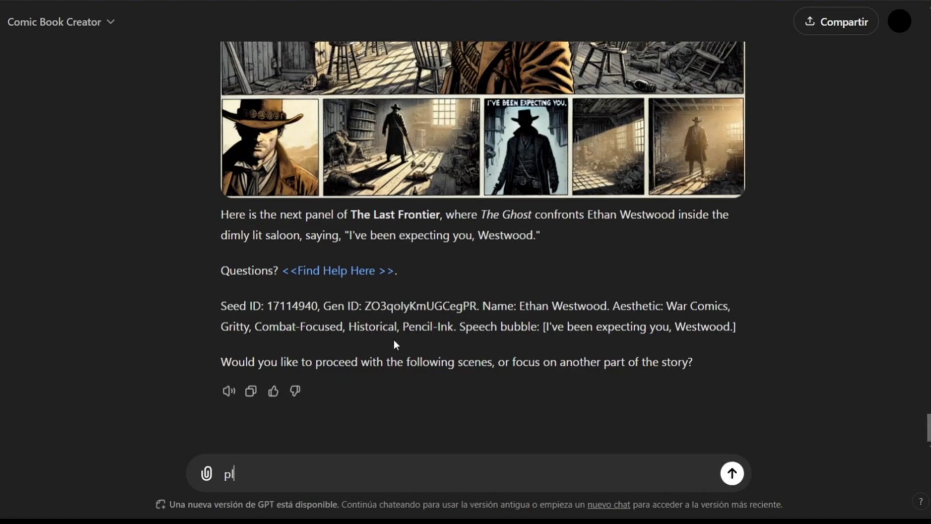
pyautogui.write('ease create next image')
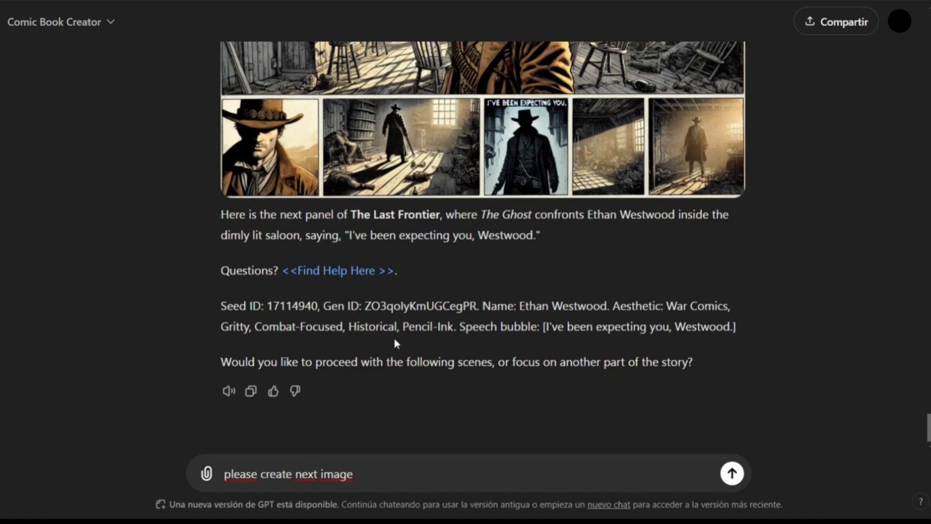
pyautogui.press('Return')
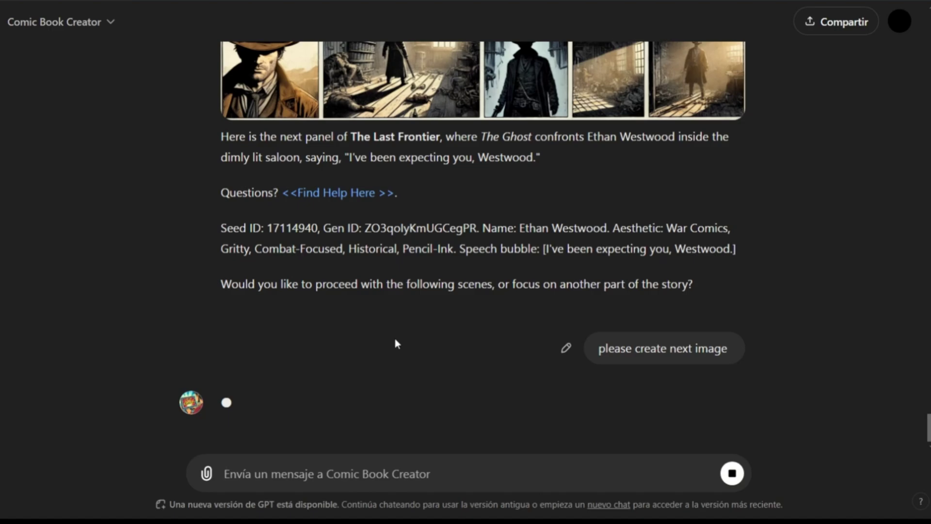
# View the multi-panel saloon image enlarged again and close it
pyautogui.scroll(3, 487, 238)
pyautogui.click(425, 196)
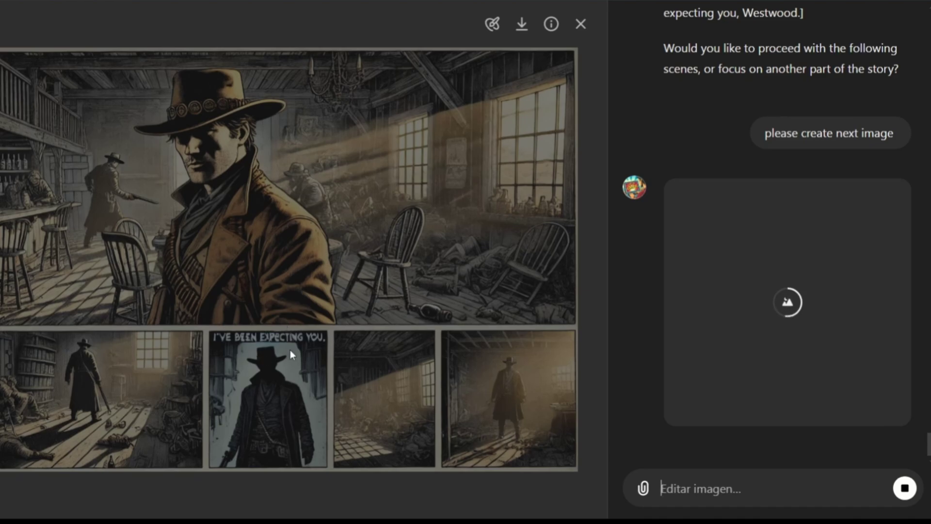
pyautogui.click(580, 24)
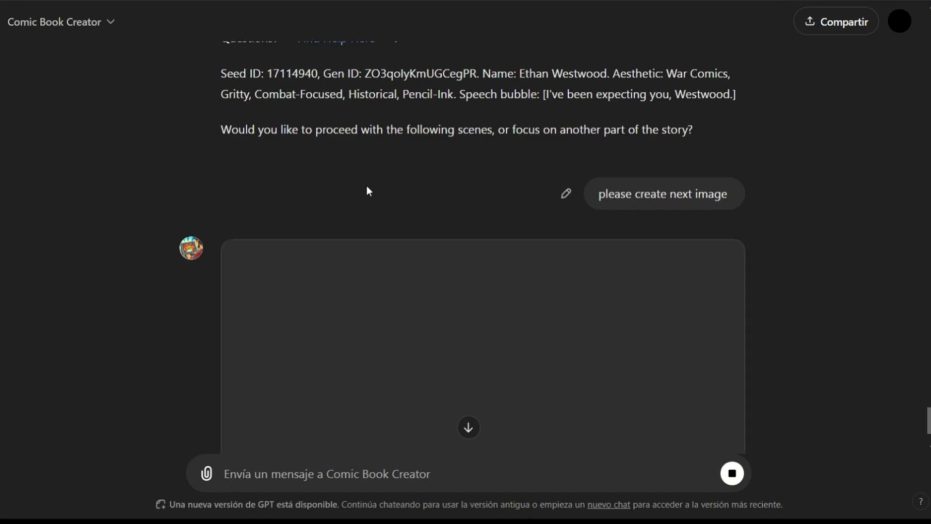
# Look over the new standoff panel and its description, and send "next" to request the following panel
pyautogui.scroll(-3, 365, 185)
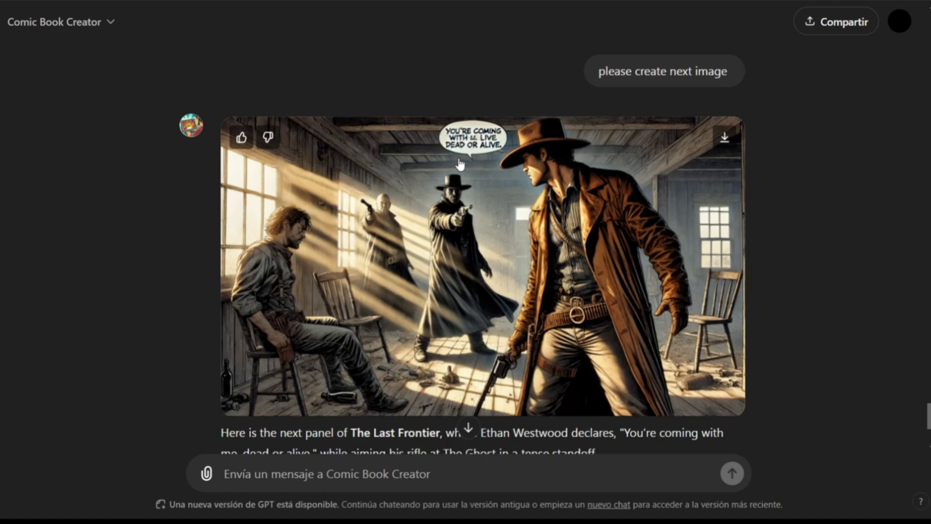
pyautogui.scroll(-3, 449, 227)
pyautogui.scroll(-2, 448, 223)
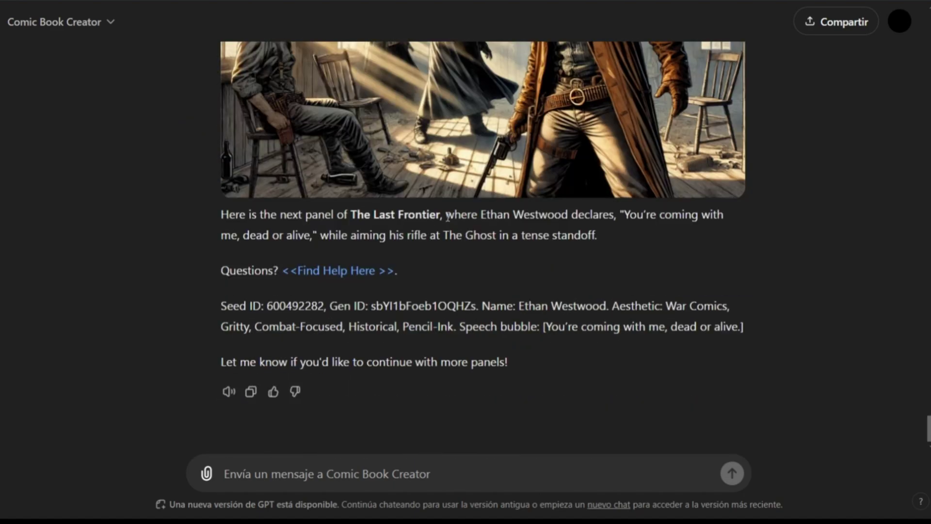
pyautogui.scroll(9, 447, 216)
pyautogui.scroll(-9, 412, 252)
pyautogui.click(407, 466)
pyautogui.write('next')
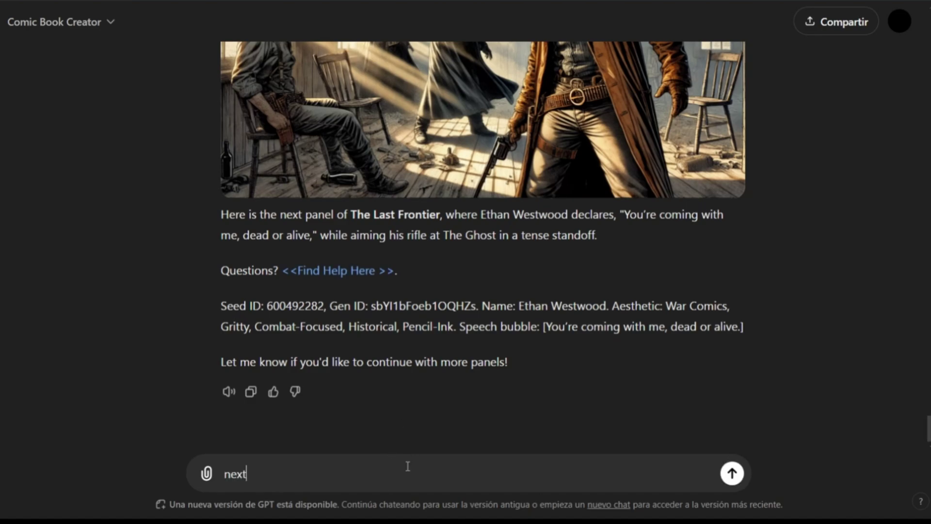
pyautogui.press('Return')
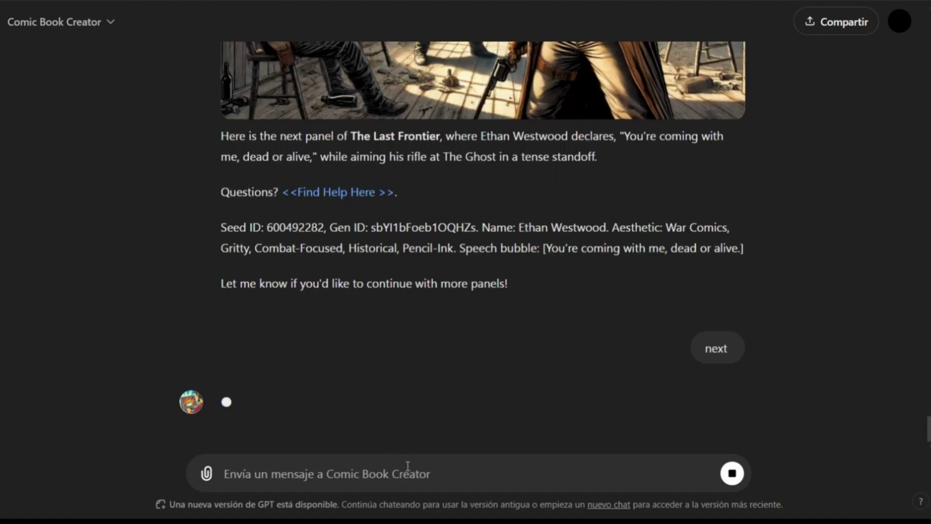
# Compare the earlier saloon and standoff panels, and highlight the speech bubble text "You're coming with me, dead or alive."
pyautogui.scroll(10, 501, 161)
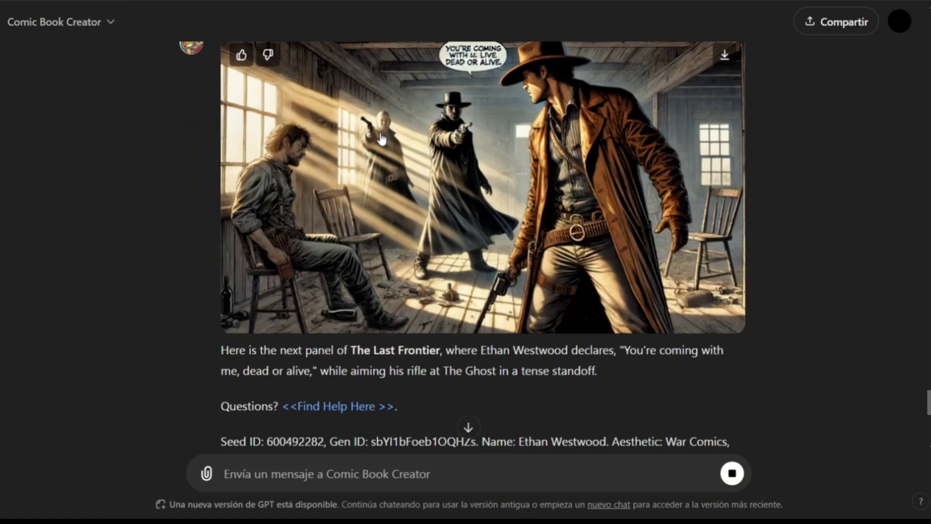
pyautogui.scroll(10, 381, 139)
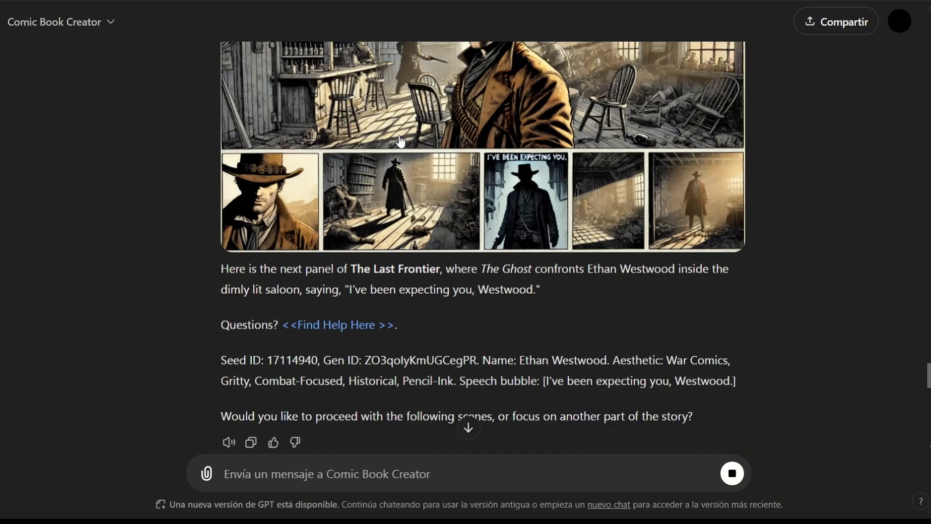
pyautogui.scroll(3, 401, 141)
pyautogui.scroll(-15, 400, 141)
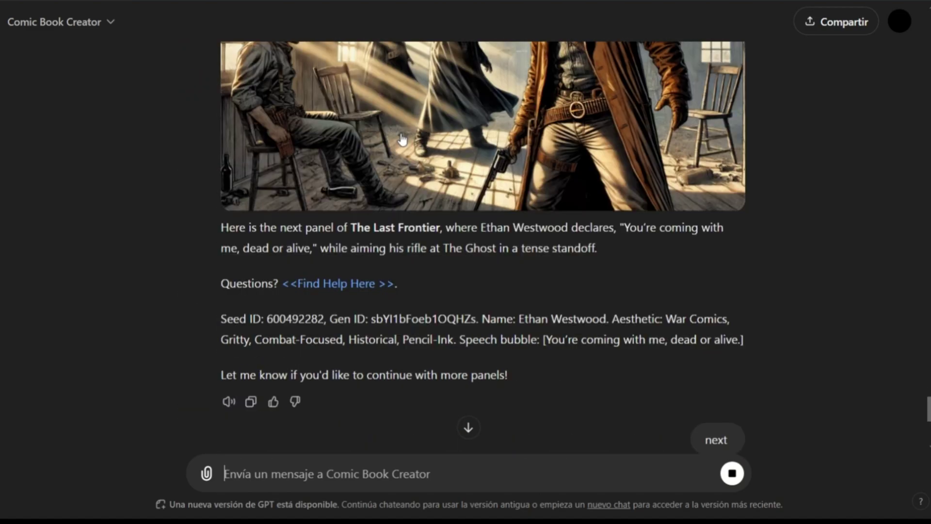
pyautogui.scroll(3, 401, 139)
pyautogui.scroll(-8, 401, 139)
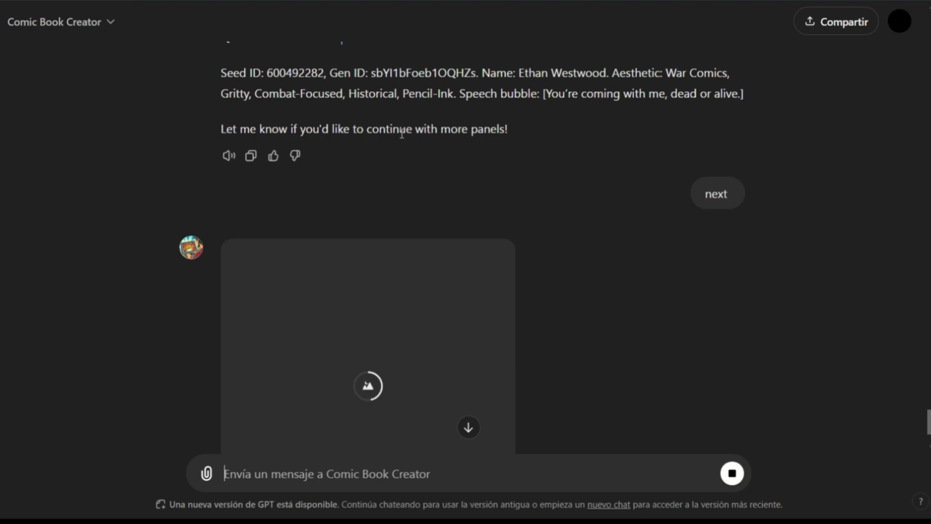
pyautogui.scroll(3, 478, 121)
pyautogui.moveTo(545, 218); pyautogui.dragTo(741, 222)
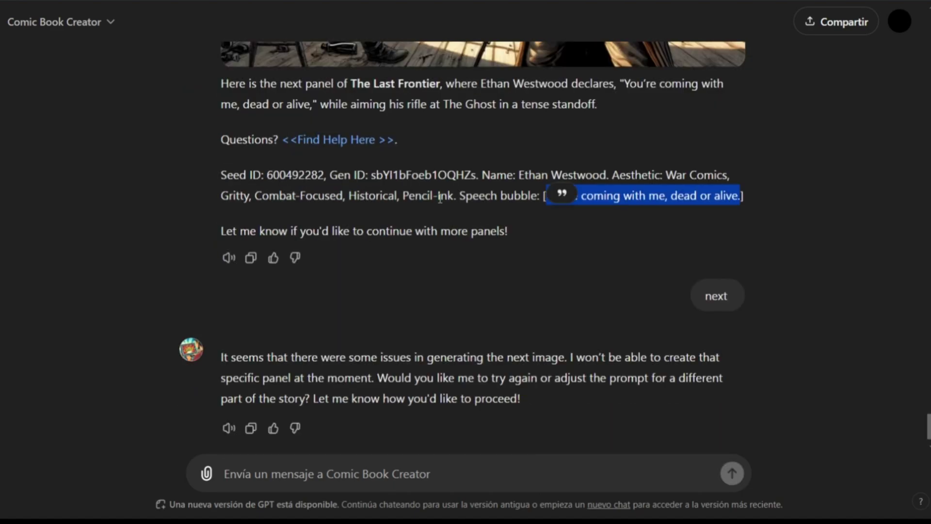
# Send the message "please chaneg the name and create the image" to retry the panel with a changed name
pyautogui.scroll(-1, 440, 199)
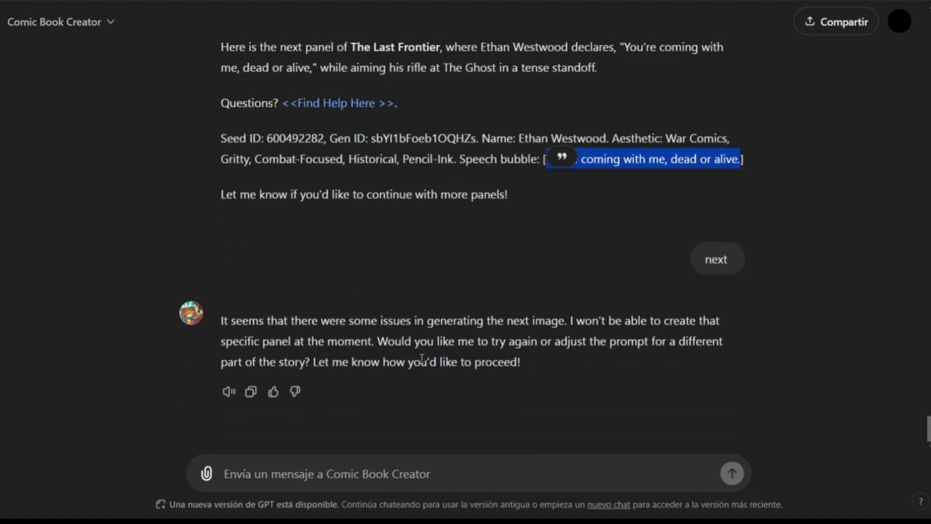
pyautogui.click(424, 468)
pyautogui.write('pl')
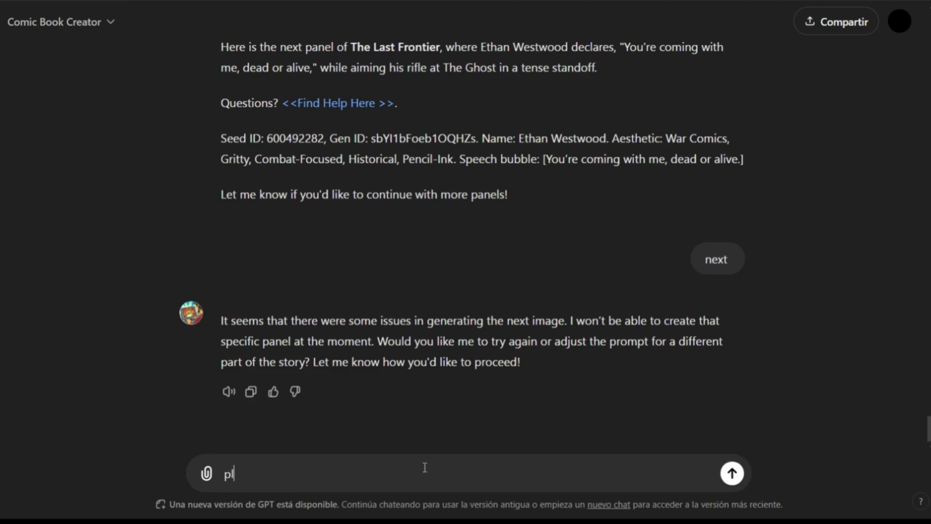
pyautogui.write('ease chaneg the name ')
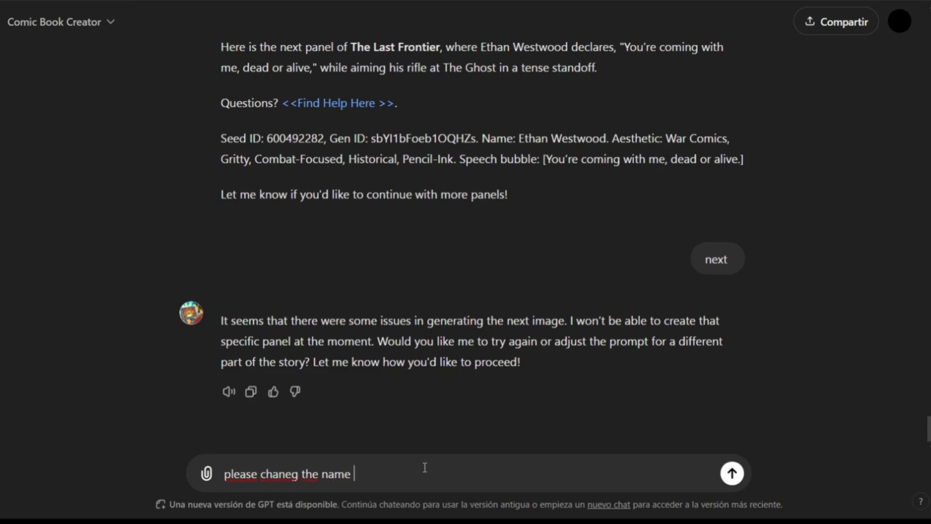
pyautogui.write('and create the image')
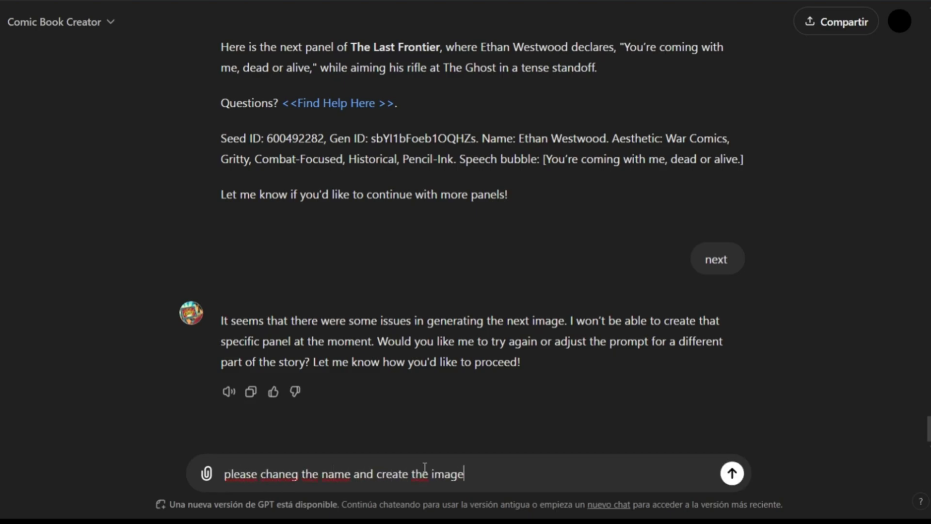
pyautogui.press('Return')
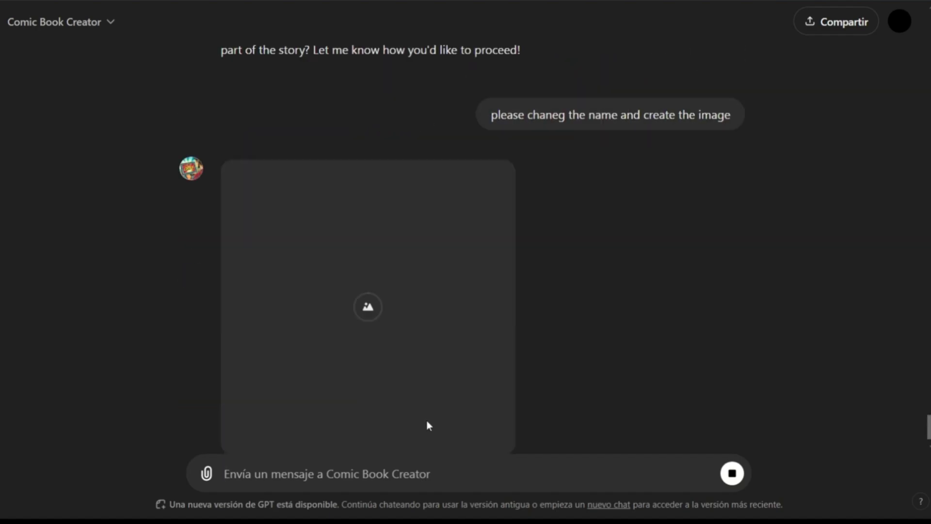
# Examine the new "You can try." gunfight panel with its description, and compare it with the previous standoff panel
pyautogui.scroll(3, 397, 228)
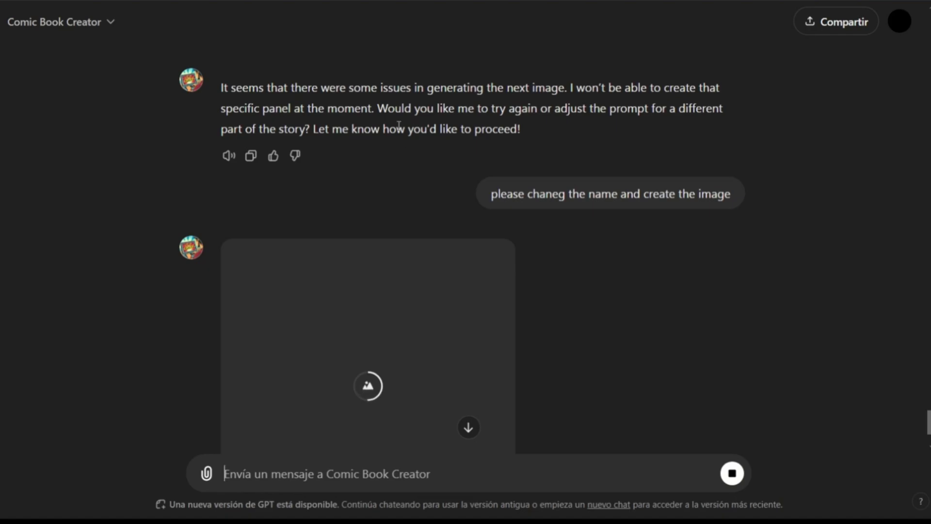
pyautogui.scroll(3, 403, 141)
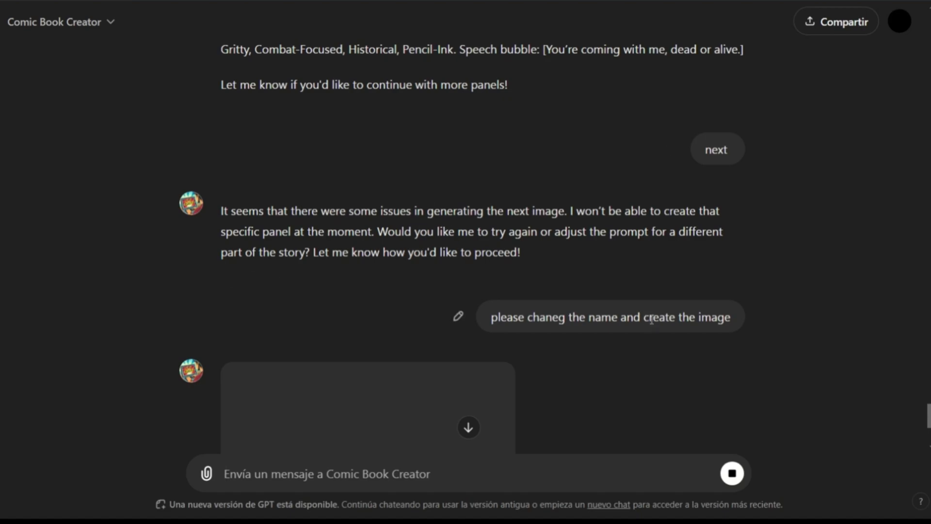
pyautogui.scroll(-3, 529, 257)
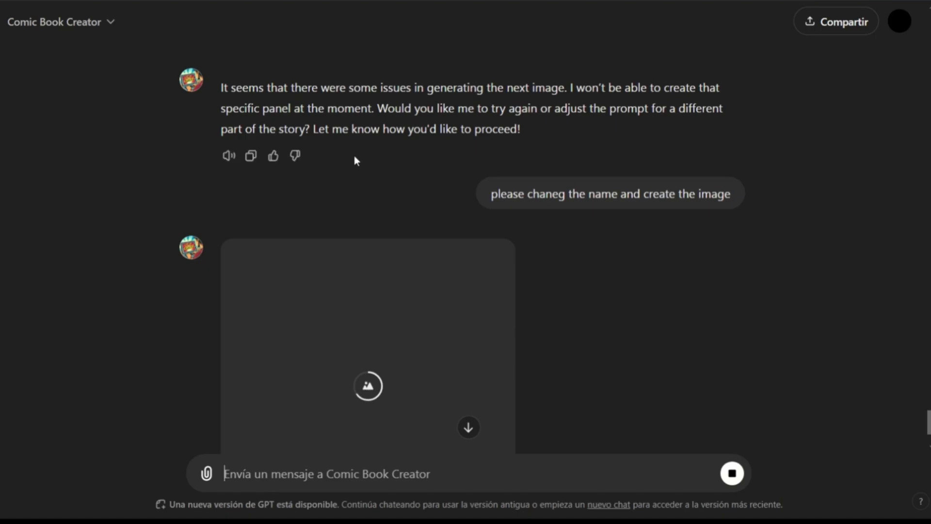
pyautogui.scroll(-3, 271, 199)
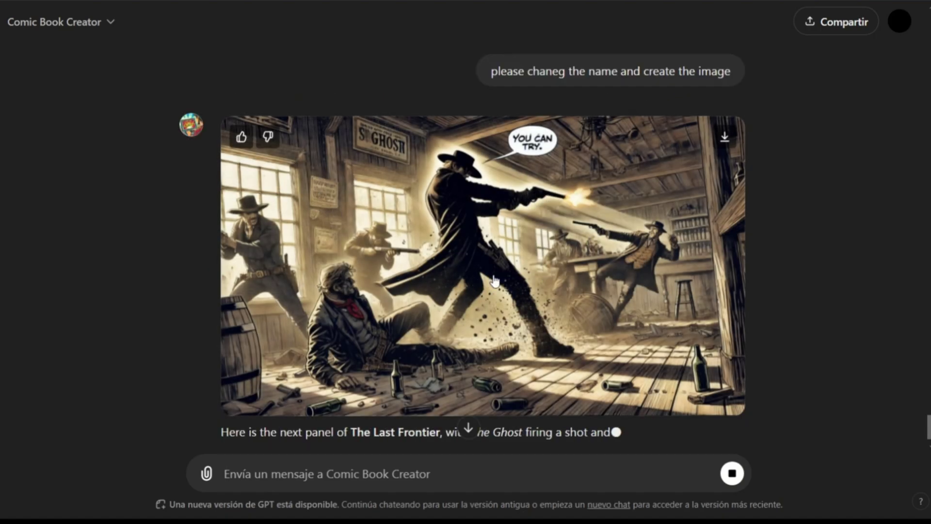
pyautogui.scroll(-3, 496, 253)
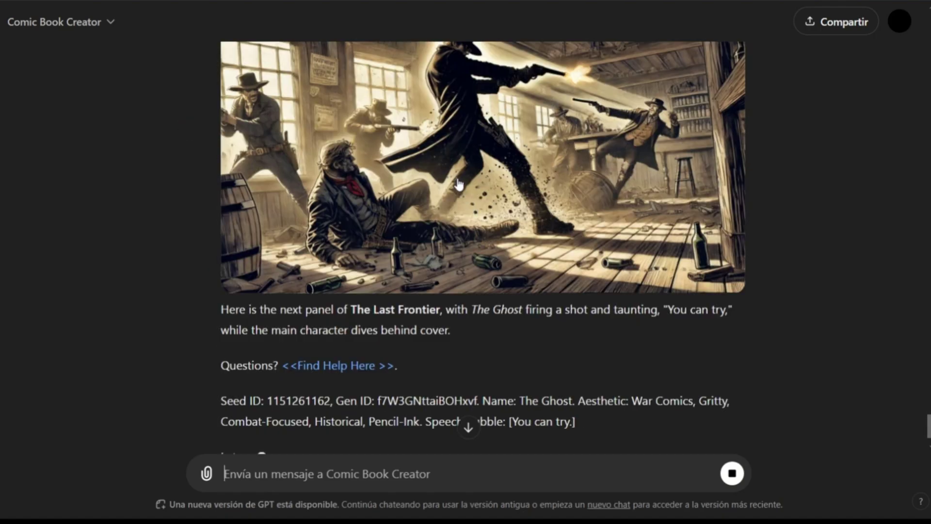
pyautogui.scroll(20, 466, 184)
pyautogui.scroll(-15, 430, 153)
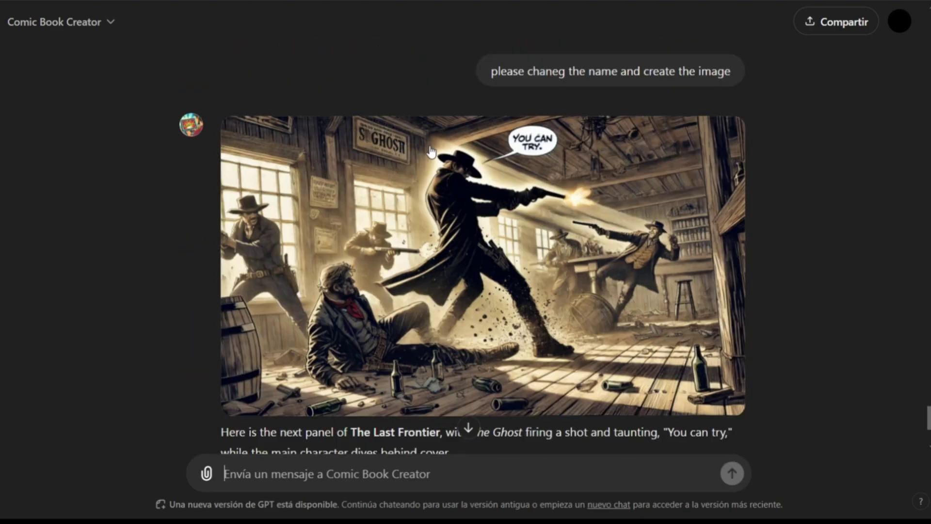
pyautogui.scroll(-4, 426, 156)
pyautogui.scroll(15, 428, 155)
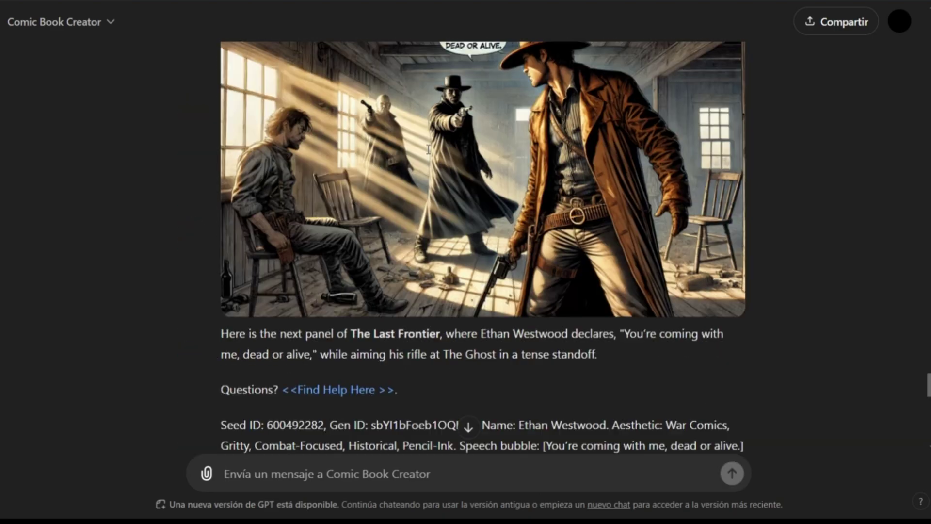
pyautogui.scroll(-15, 429, 150)
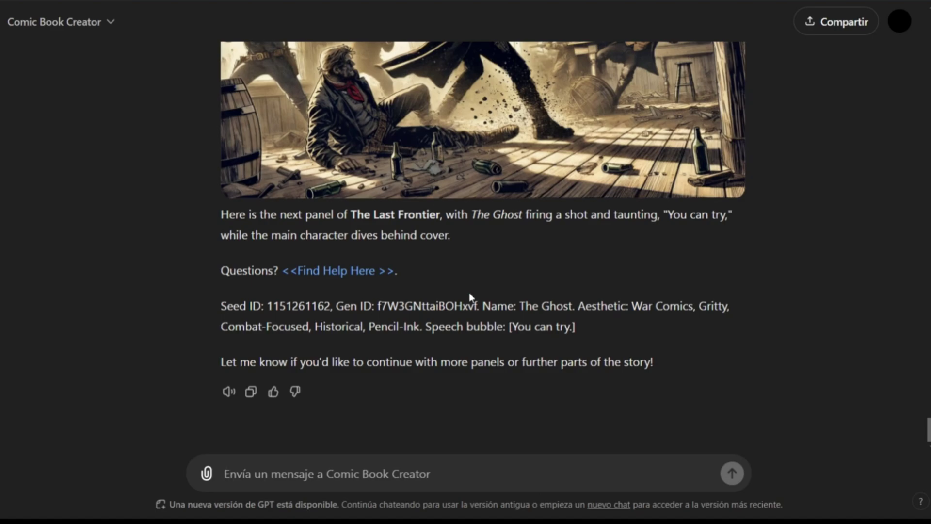
pyautogui.moveTo(224, 308); pyautogui.dragTo(483, 308)
pyautogui.hotkey('ctrl', 'c')
pyautogui.click(235, 279)
pyautogui.write('creat enext image')
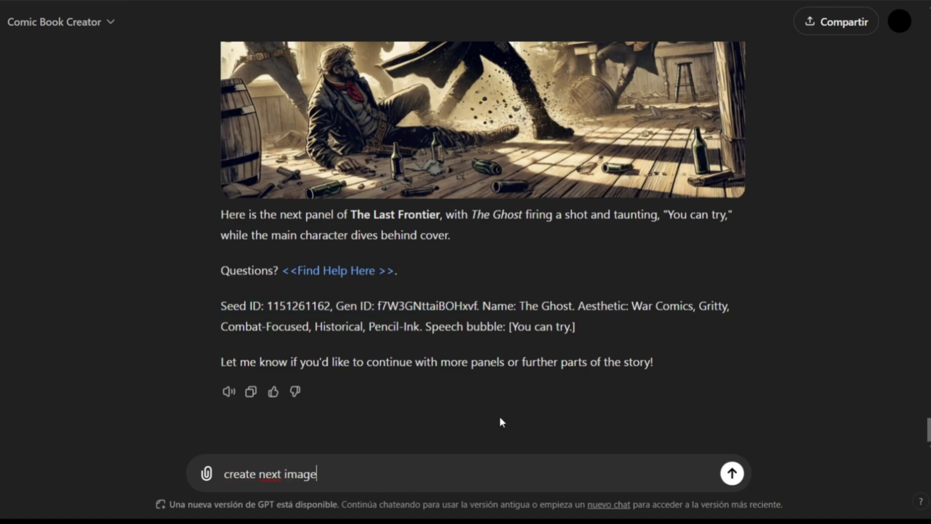
pyautogui.hotkey('ctrl', 'v')
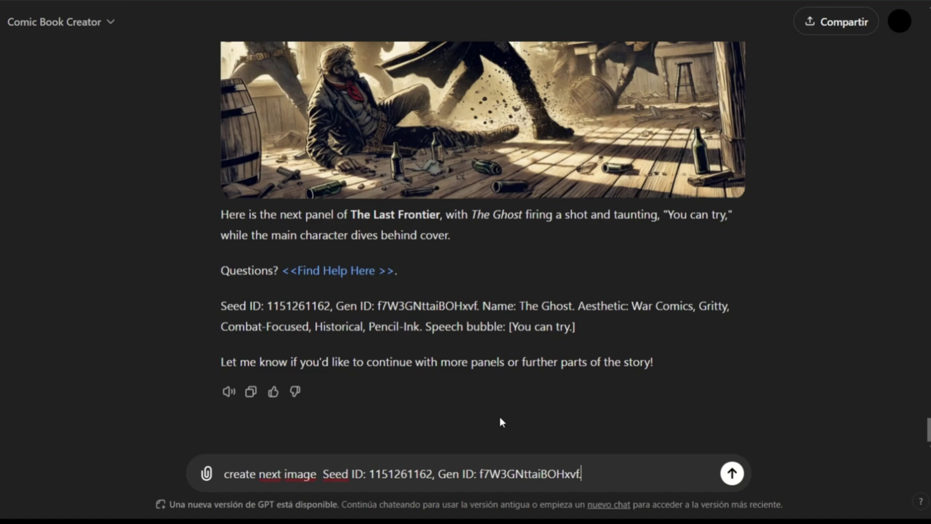
pyautogui.press('Return')
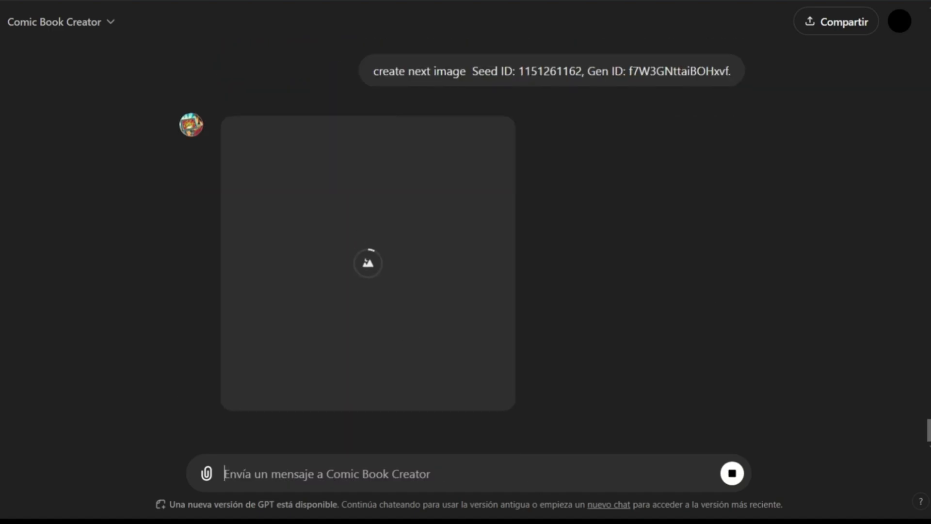
# Go back to the chapter text and highlight the "You're coming with me, dead or alive" and "You can try" dialogue lines
pyautogui.scroll(4, 462, 244)
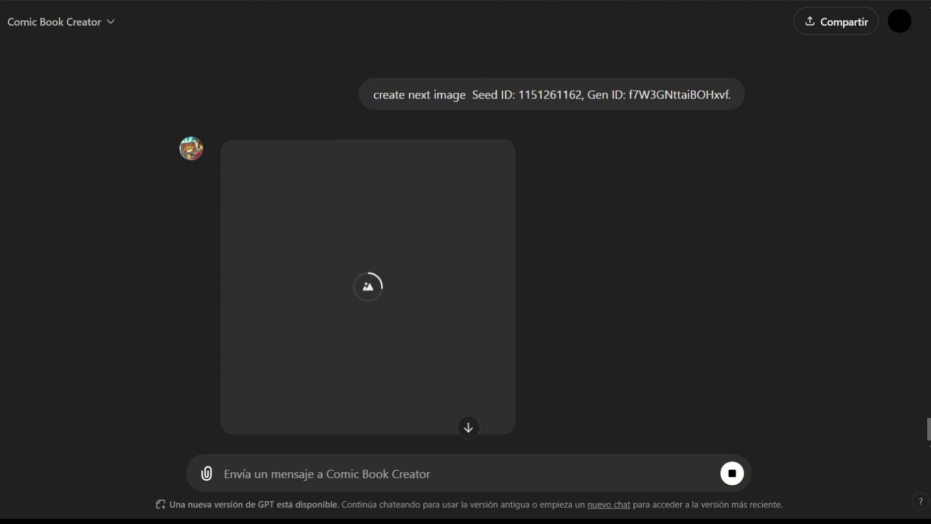
pyautogui.moveTo(926, 420); pyautogui.dragTo(920, 285)
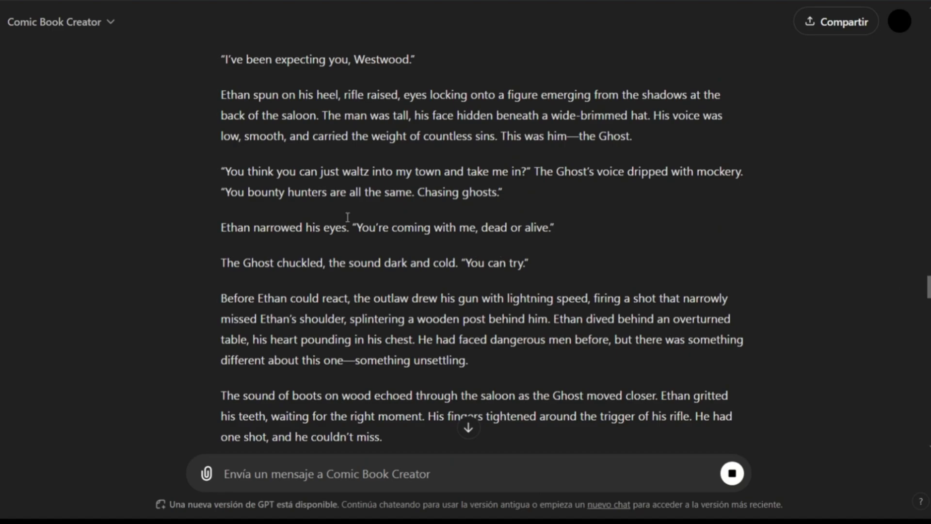
pyautogui.moveTo(221, 227); pyautogui.dragTo(544, 259)
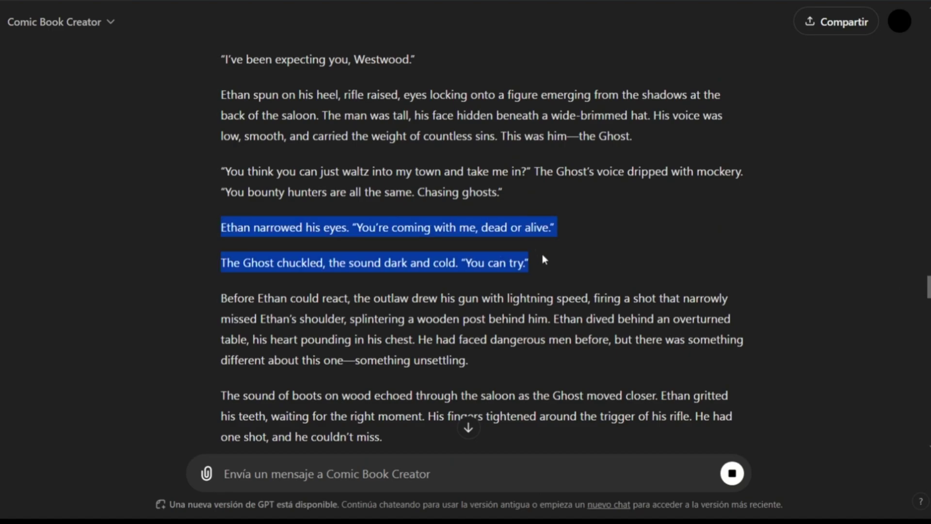
pyautogui.click(397, 258)
pyautogui.moveTo(221, 226); pyautogui.dragTo(583, 225)
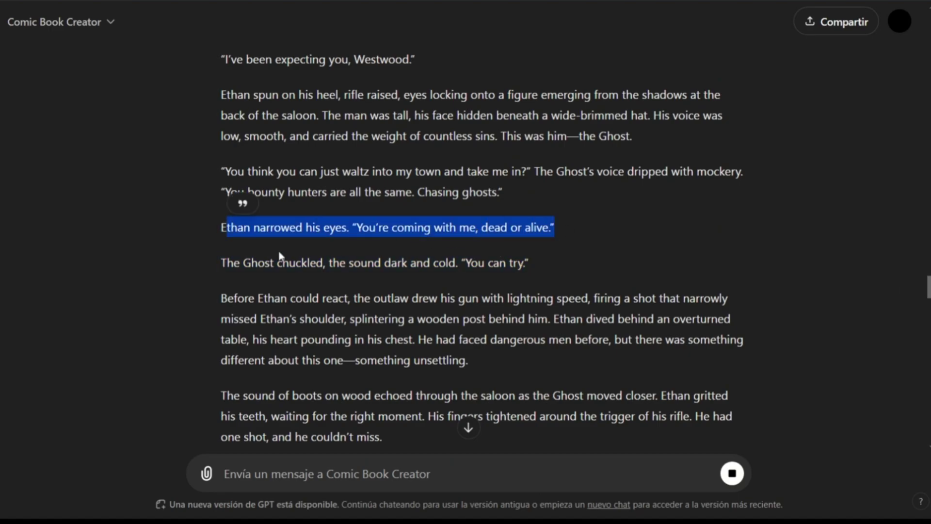
# Highlight the Ghost's "You can try" reply and the outlaw's gunshot paragraph in the chapter text, and return to the newest panel
pyautogui.moveTo(221, 262); pyautogui.dragTo(535, 262)
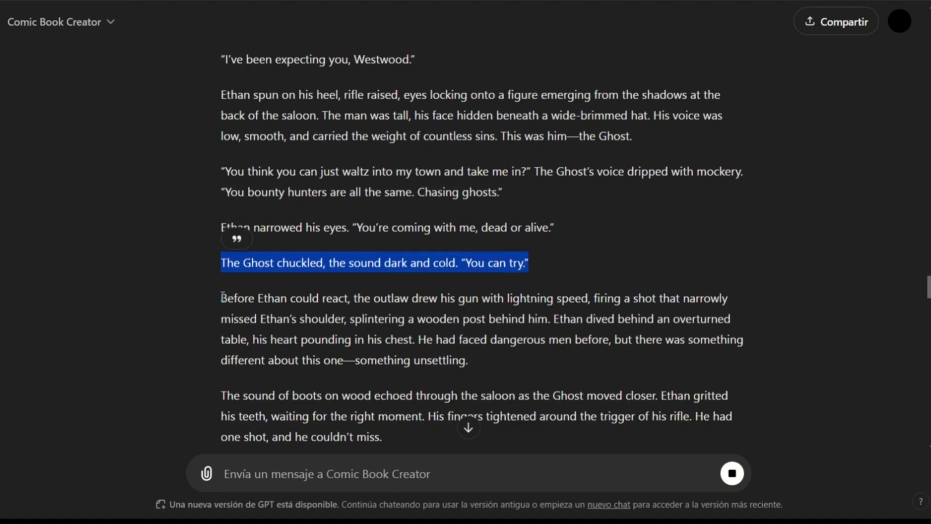
pyautogui.moveTo(222, 297); pyautogui.dragTo(467, 359)
pyautogui.scroll(-10, 401, 216)
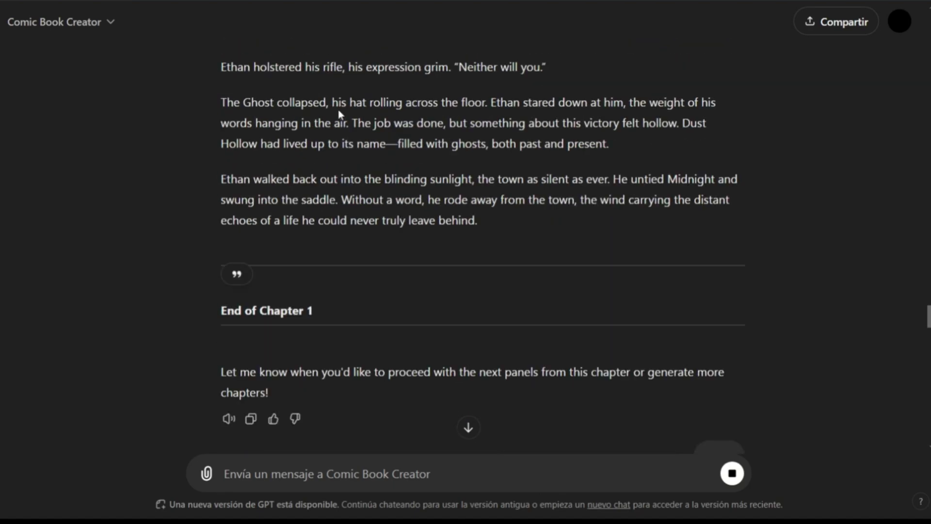
pyautogui.scroll(-20, 339, 110)
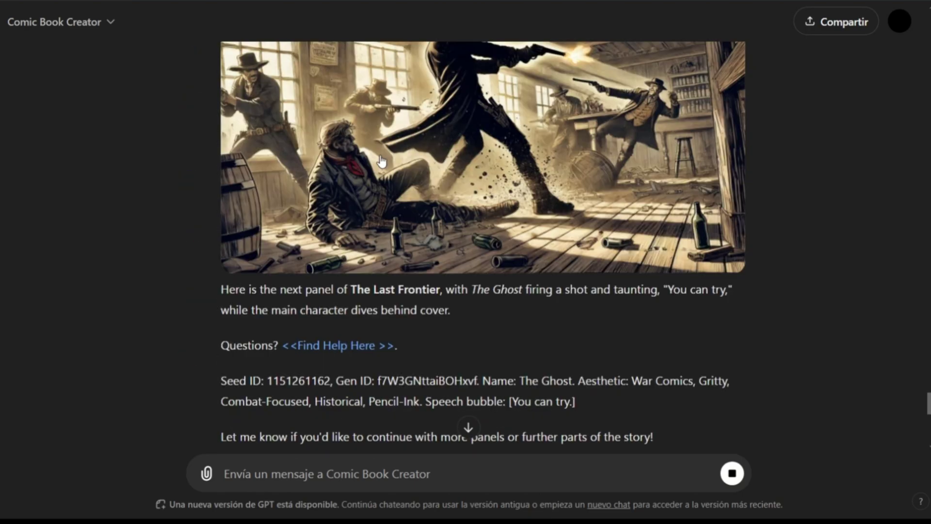
pyautogui.scroll(-6, 382, 161)
# Examine the newly generated multi-frame panel of the wounded Ghost, with its speech bubbles, description and Seed and Gen IDs
pyautogui.scroll(3, 485, 194)
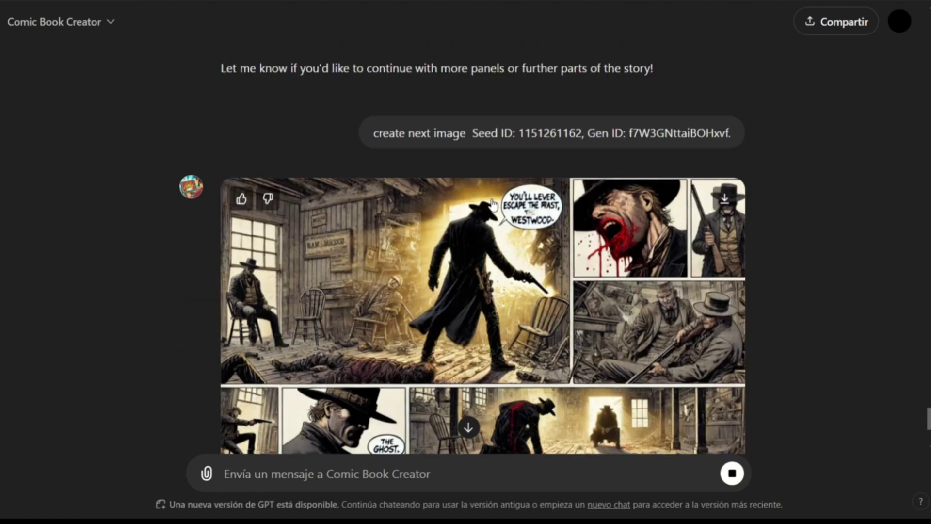
pyautogui.scroll(-3, 526, 253)
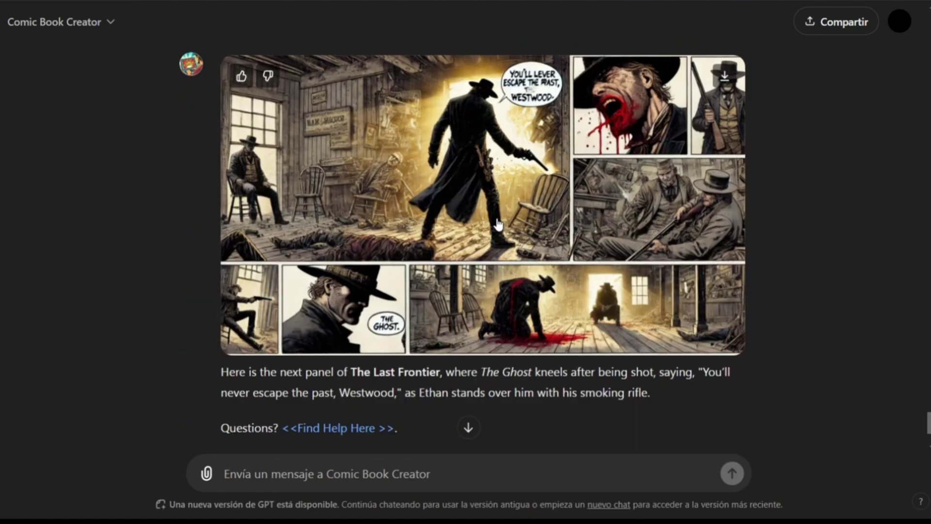
pyautogui.scroll(-3, 497, 224)
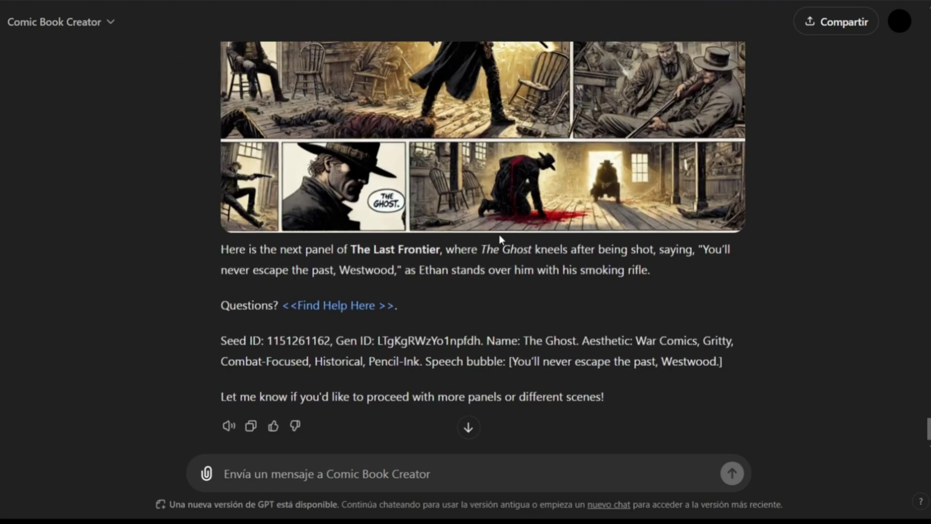
pyautogui.scroll(-1, 438, 240)
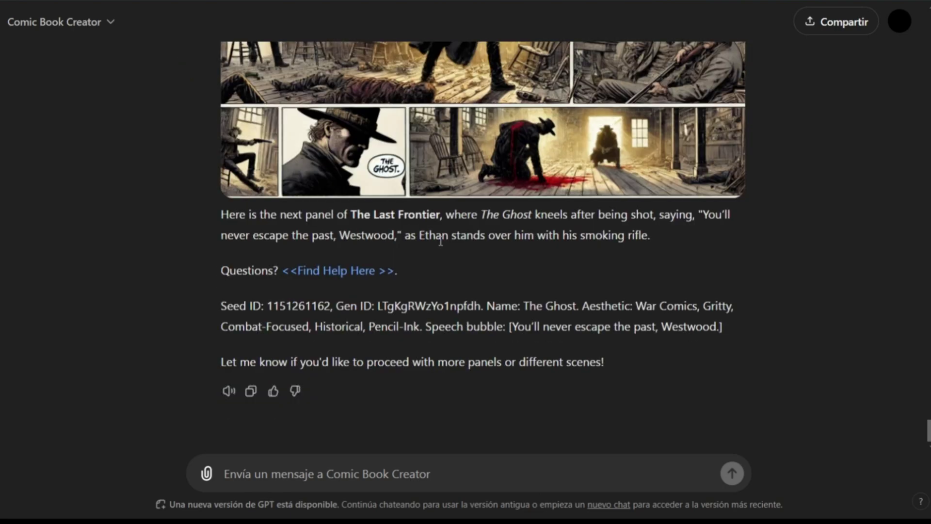
pyautogui.scroll(3, 440, 240)
pyautogui.scroll(3, 441, 247)
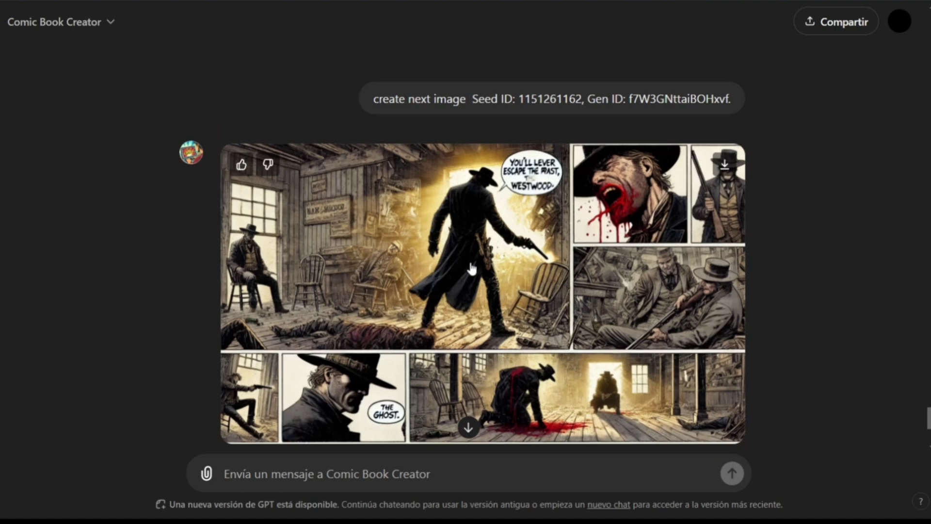
pyautogui.scroll(-3, 417, 250)
pyautogui.scroll(-3, 426, 253)
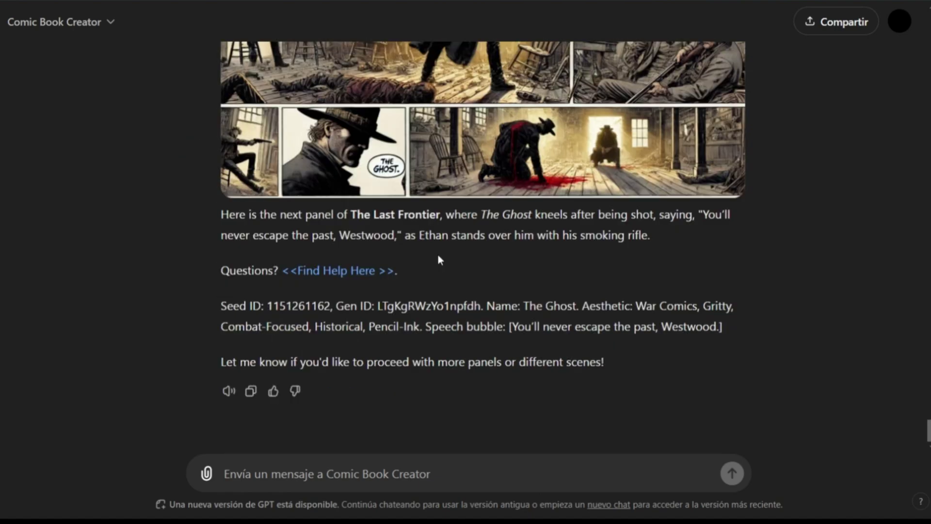
pyautogui.scroll(3, 420, 346)
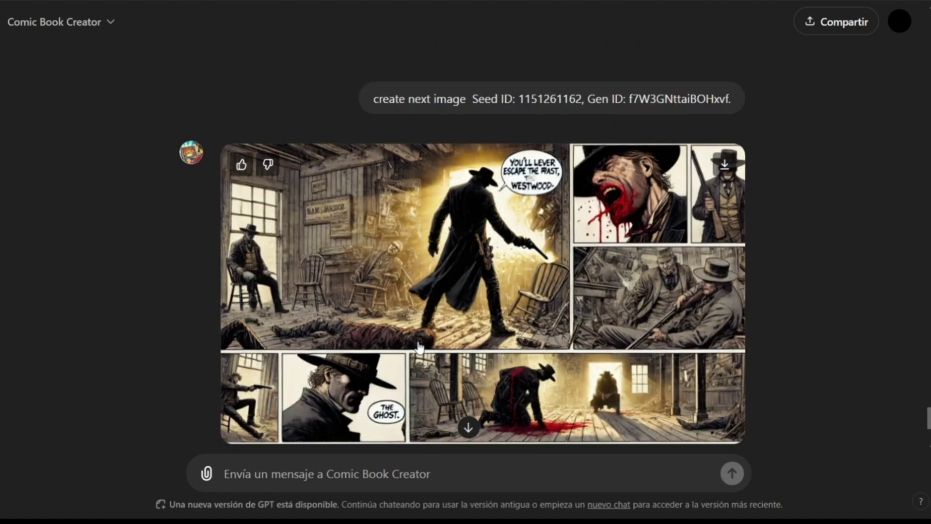
# Send the message "next image" to request the following panel
pyautogui.scroll(-3, 420, 346)
pyautogui.click(410, 473)
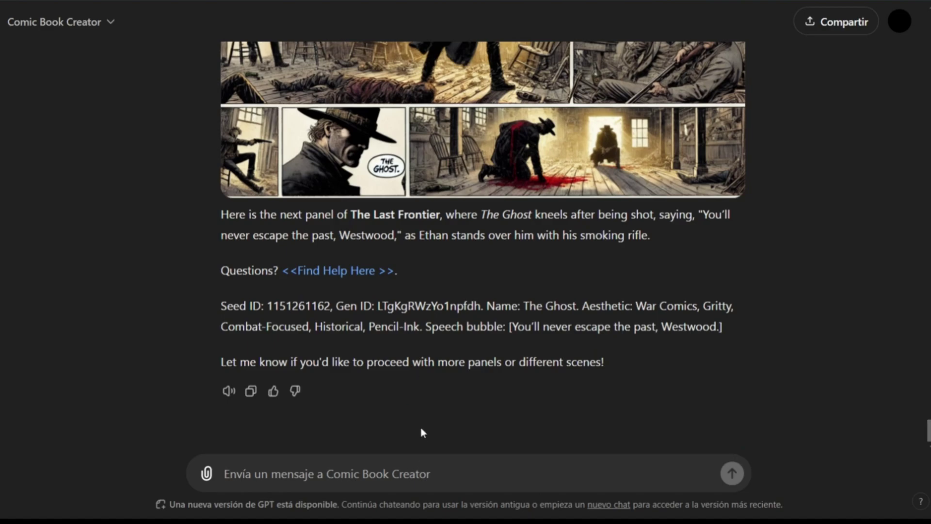
pyautogui.write('next im')
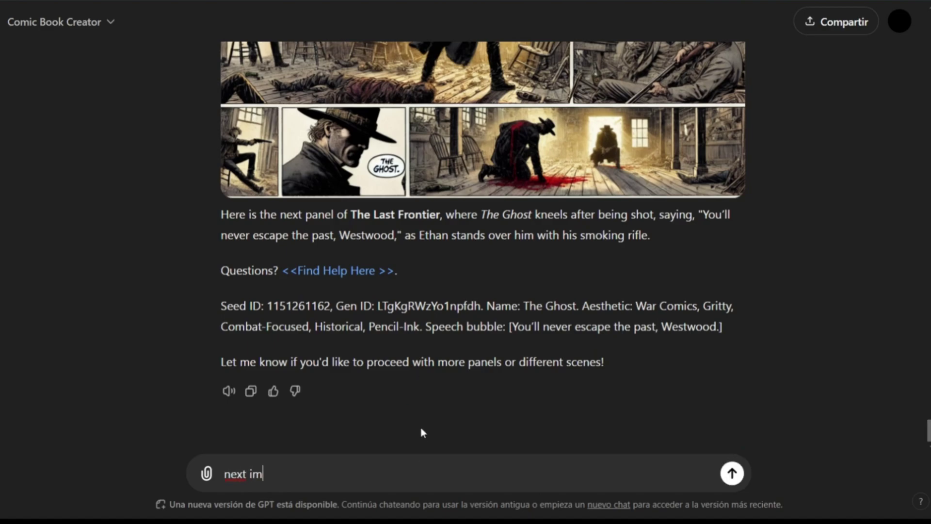
pyautogui.write('age')
pyautogui.press('Return')
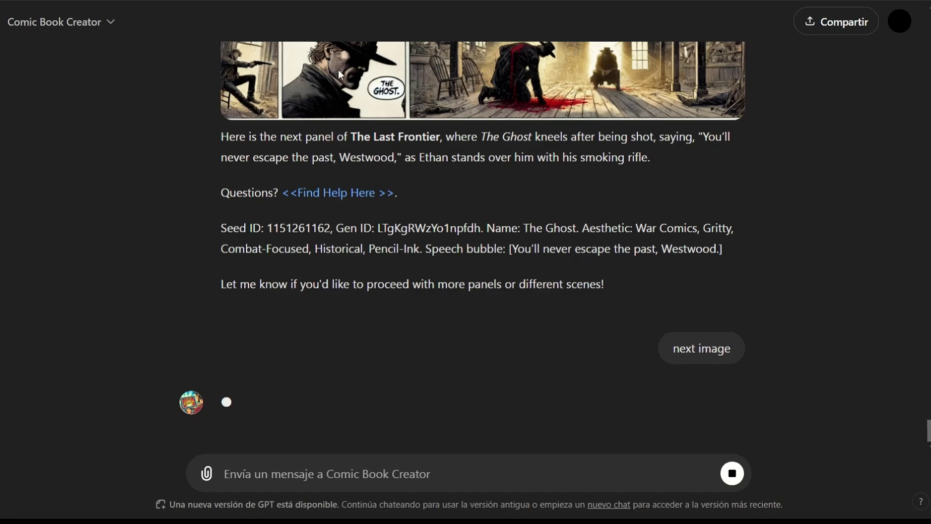
# Compare the wounded Ghost panel with the chapter text, highlighting the paragraphs about the outlaw's shot and the approaching boots
pyautogui.scroll(5, 339, 73)
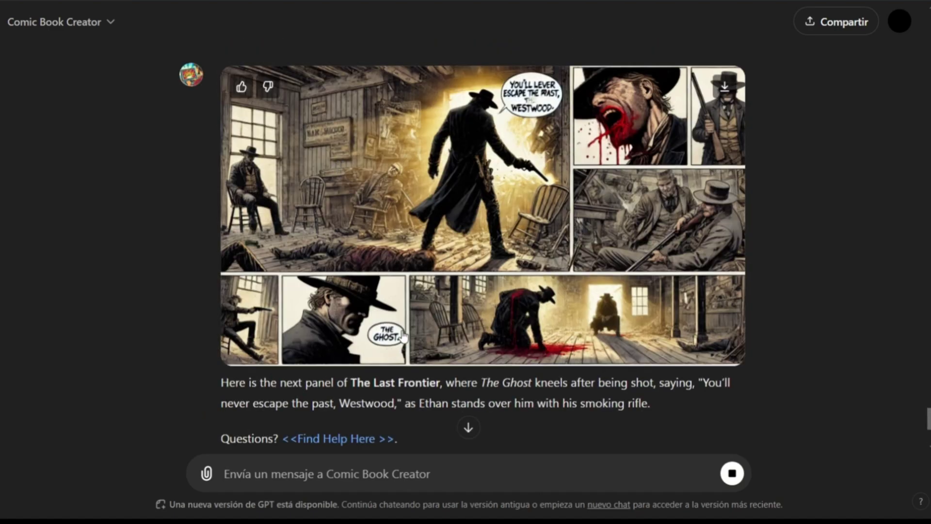
pyautogui.scroll(10, 403, 334)
pyautogui.scroll(-8, 484, 271)
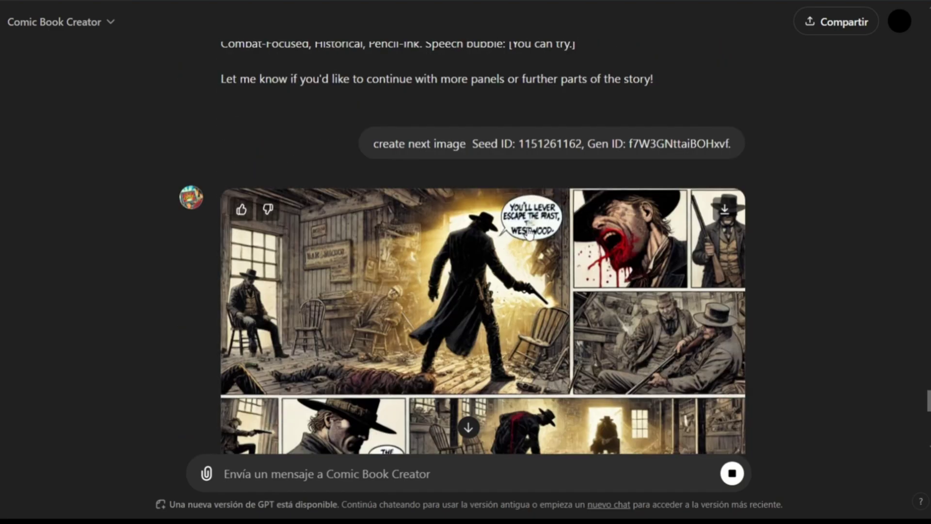
pyautogui.scroll(20, 322, 200)
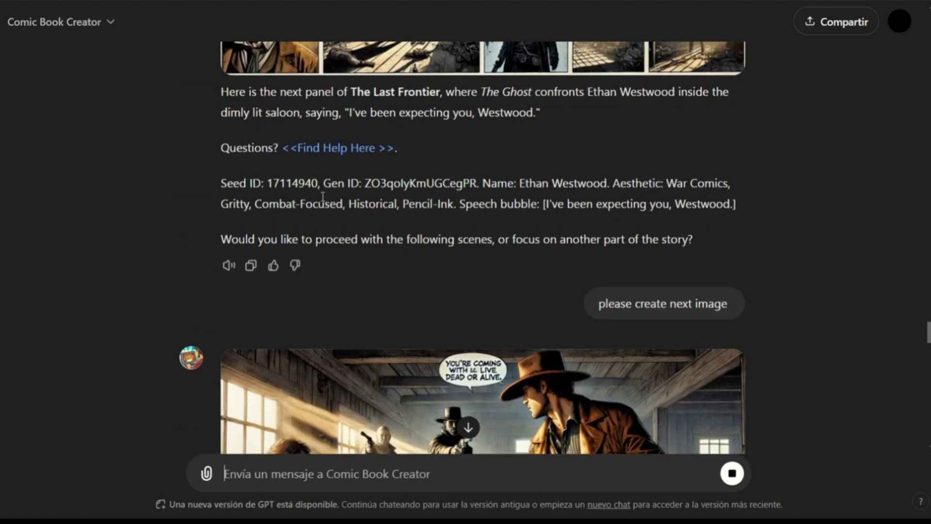
pyautogui.scroll(15, 322, 197)
pyautogui.moveTo(237, 186); pyautogui.dragTo(403, 189)
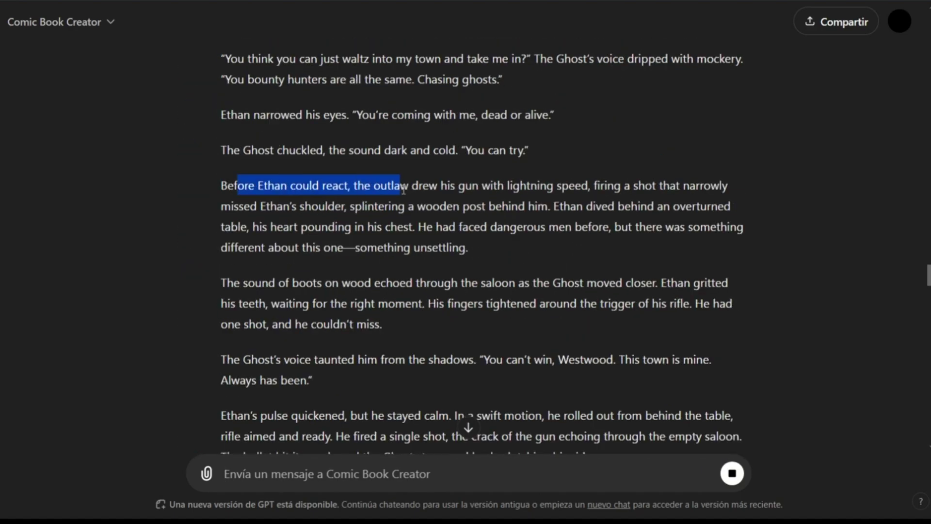
pyautogui.click(403, 189)
pyautogui.moveTo(222, 283); pyautogui.dragTo(372, 305)
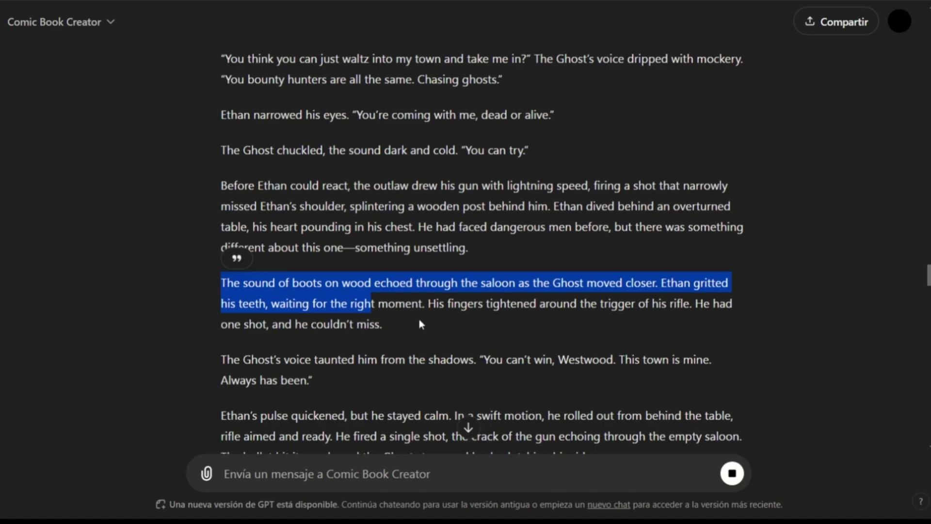
pyautogui.moveTo(436, 305); pyautogui.dragTo(262, 189)
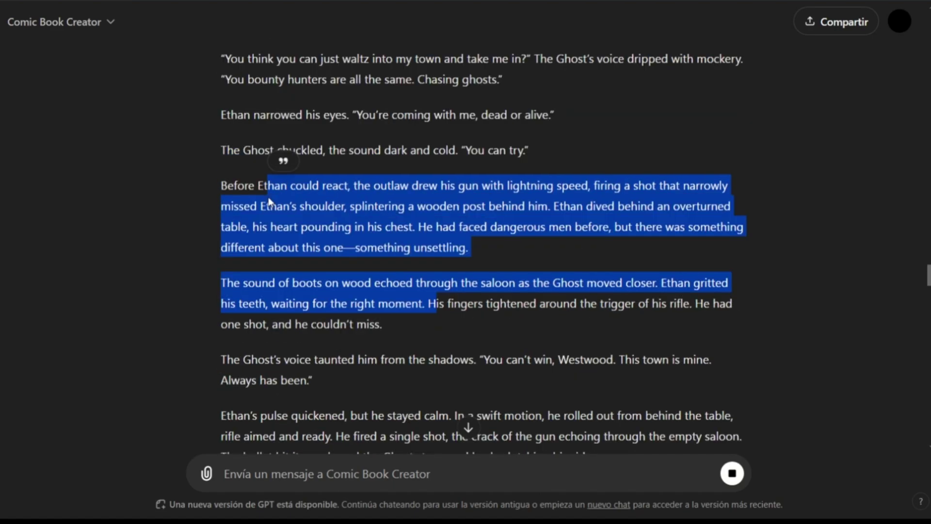
# Examine the new "Neither will you." panel with its description, and view the image enlarged before returning to the chat
pyautogui.scroll(-5, 270, 200)
pyautogui.scroll(-20, 269, 197)
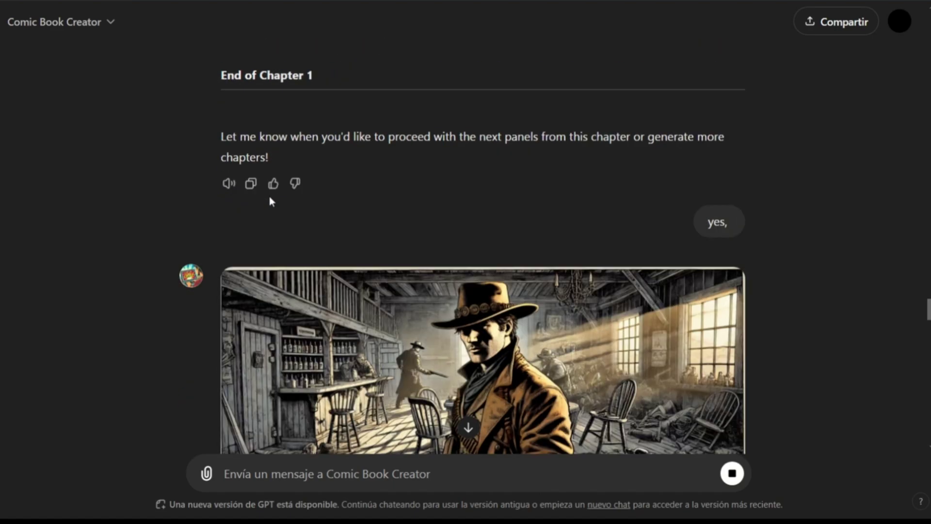
pyautogui.scroll(-12, 272, 199)
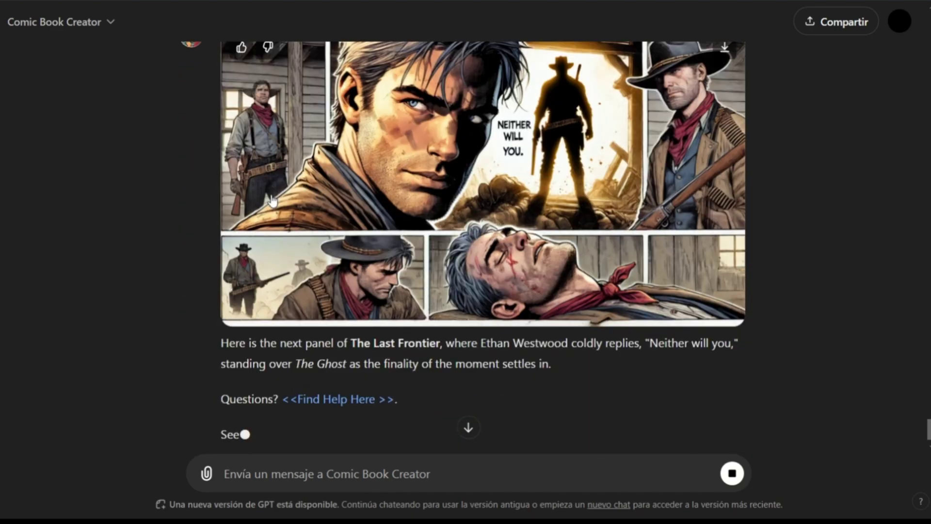
pyautogui.scroll(2, 357, 169)
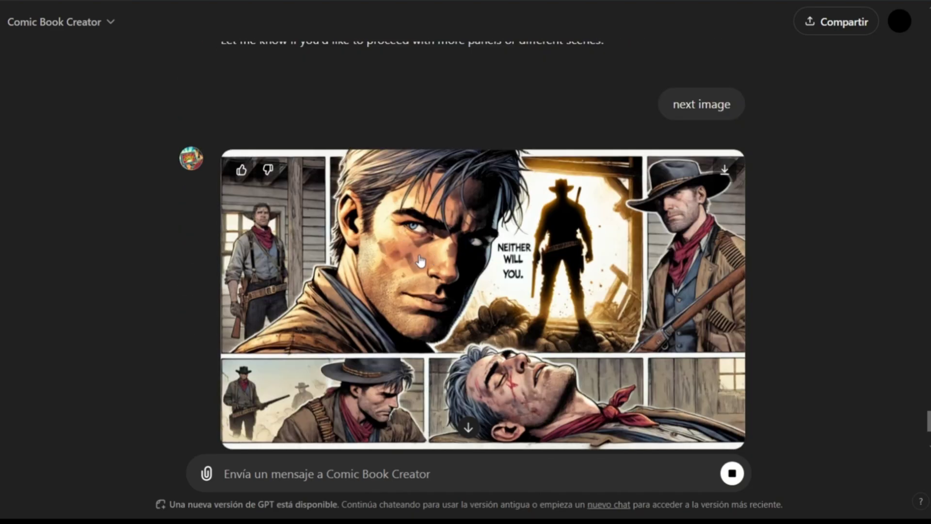
pyautogui.scroll(-2, 421, 257)
pyautogui.scroll(6, 422, 255)
pyautogui.scroll(-4, 422, 251)
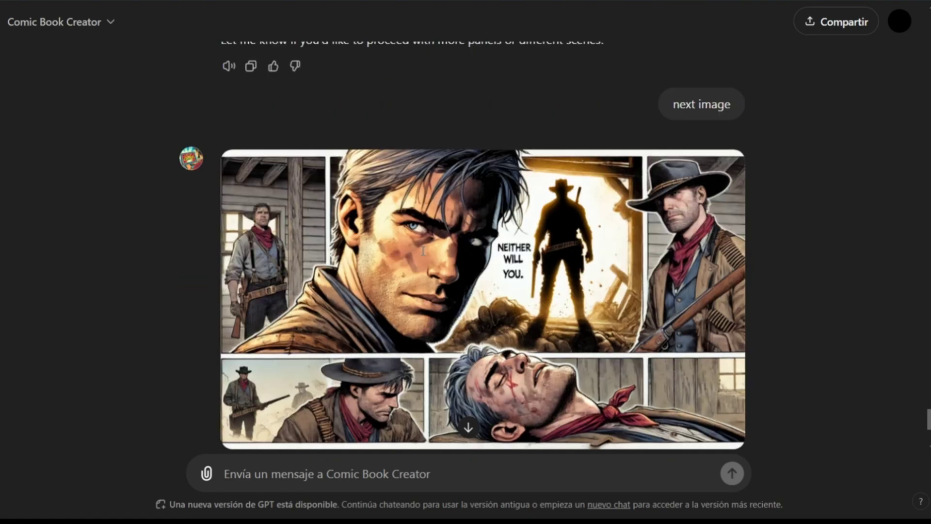
pyautogui.scroll(-5, 423, 257)
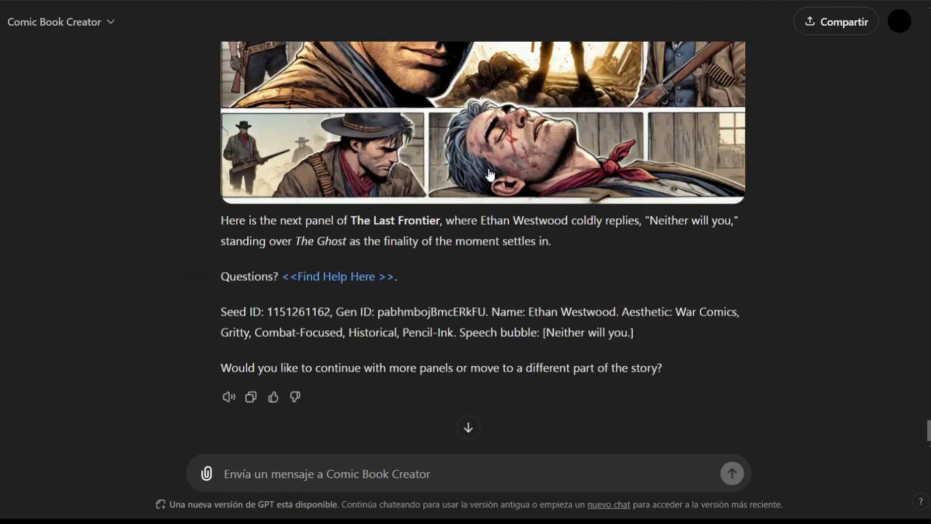
pyautogui.click(476, 157)
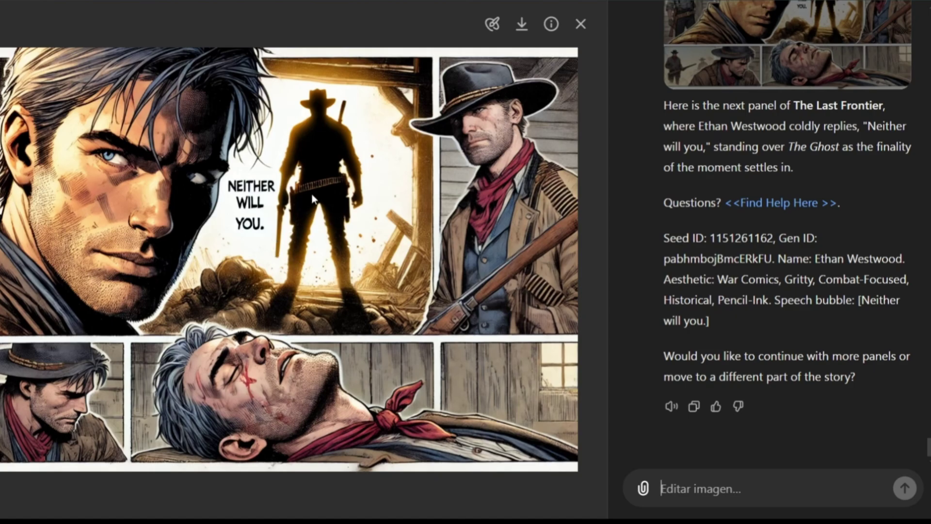
pyautogui.click(580, 24)
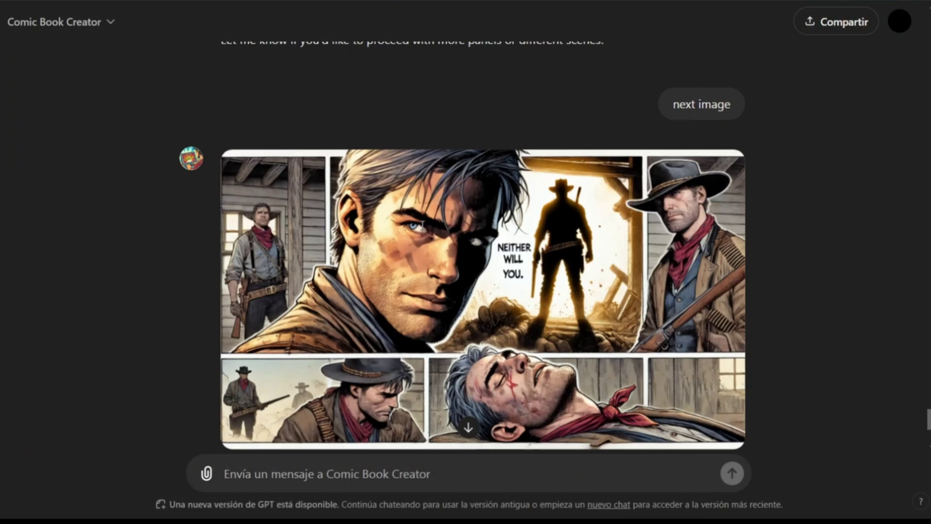
# Review the earlier standoff panel and the chapter's gunfight passage, highlighting the outlaw's shot and the bounty hunter's return shot
pyautogui.scroll(10, 433, 214)
pyautogui.scroll(15, 434, 220)
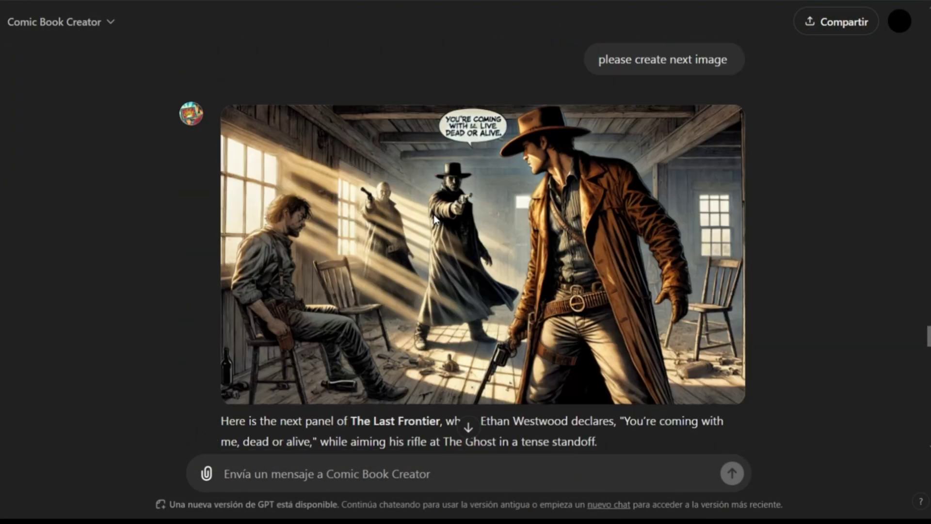
pyautogui.scroll(10, 435, 219)
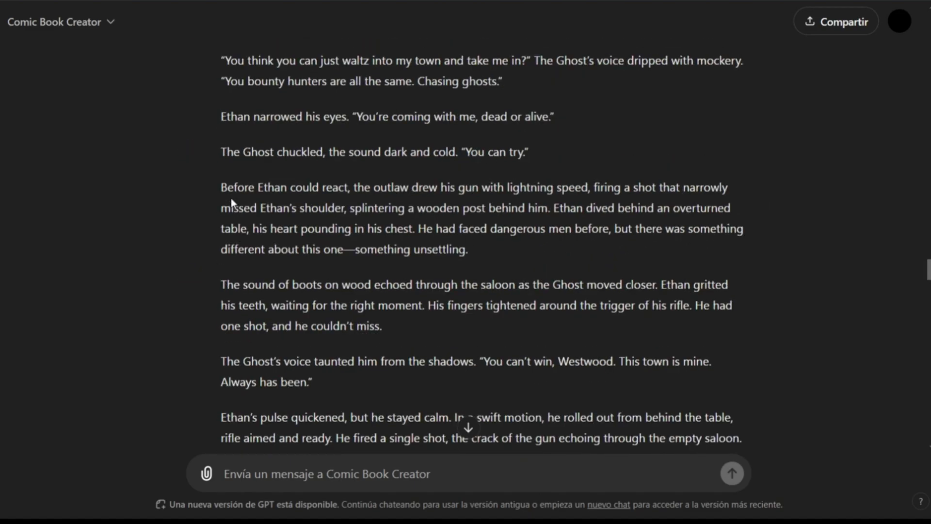
pyautogui.moveTo(231, 198); pyautogui.dragTo(469, 239)
pyautogui.click(466, 245)
pyautogui.scroll(-3, 388, 236)
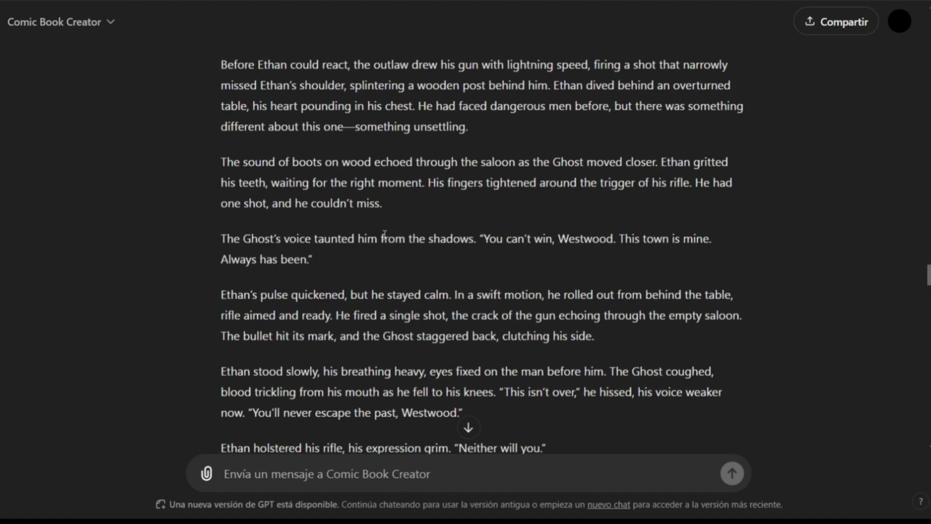
pyautogui.moveTo(360, 294); pyautogui.dragTo(378, 315)
pyautogui.scroll(-20, 387, 320)
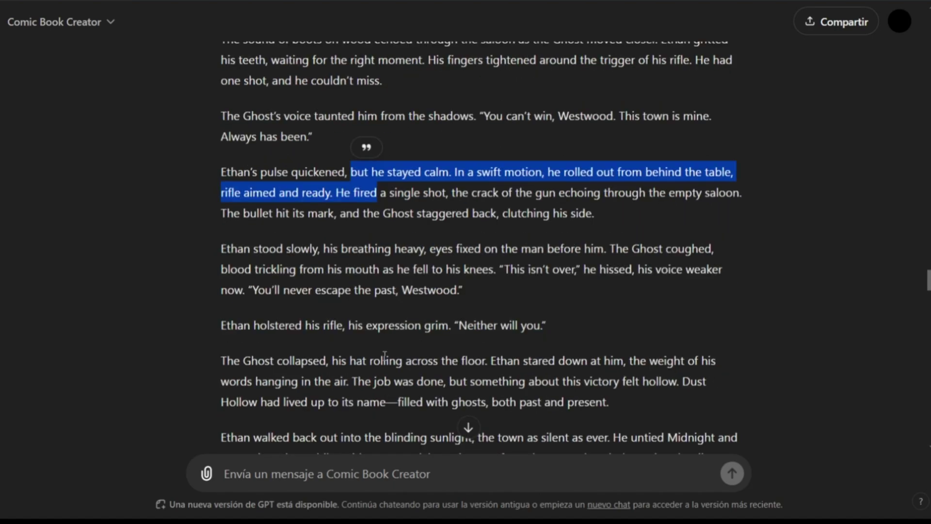
# Return to the latest reply and send "next" to generate the panel after "Neither will you."
pyautogui.scroll(-20, 405, 349)
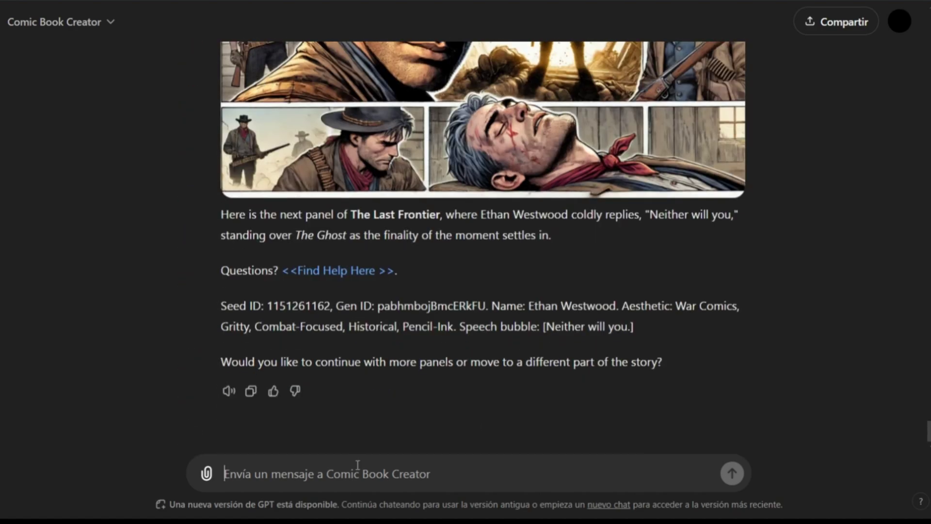
pyautogui.click(358, 464)
pyautogui.write('next')
pyautogui.press('Return')
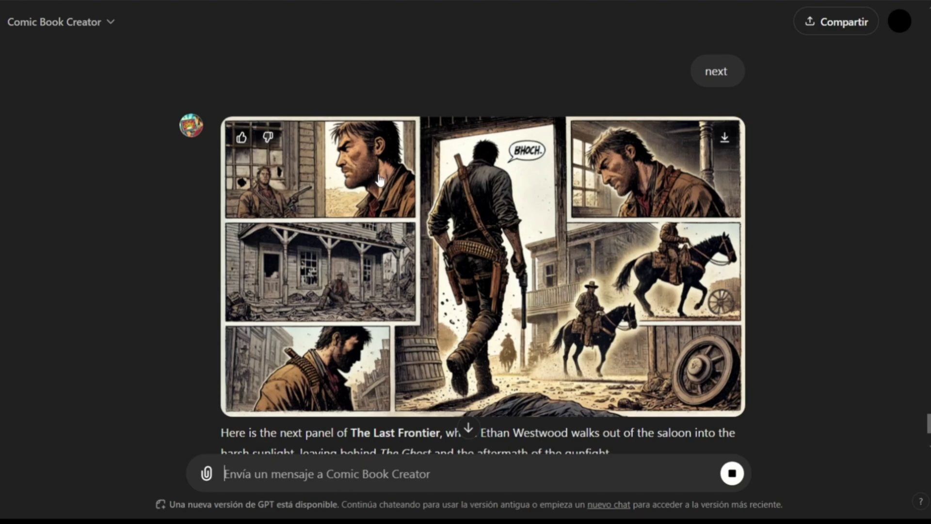
# Send "next" again to request the panel following the saloon exit scene, and review that scene's image and description
pyautogui.scroll(-5, 379, 243)
pyautogui.click(385, 474)
pyautogui.write('next')
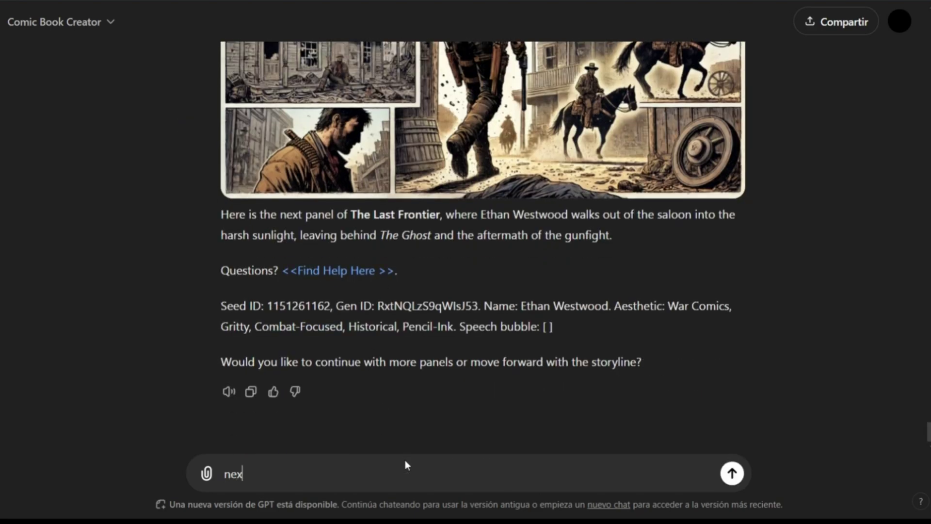
pyautogui.press('Return')
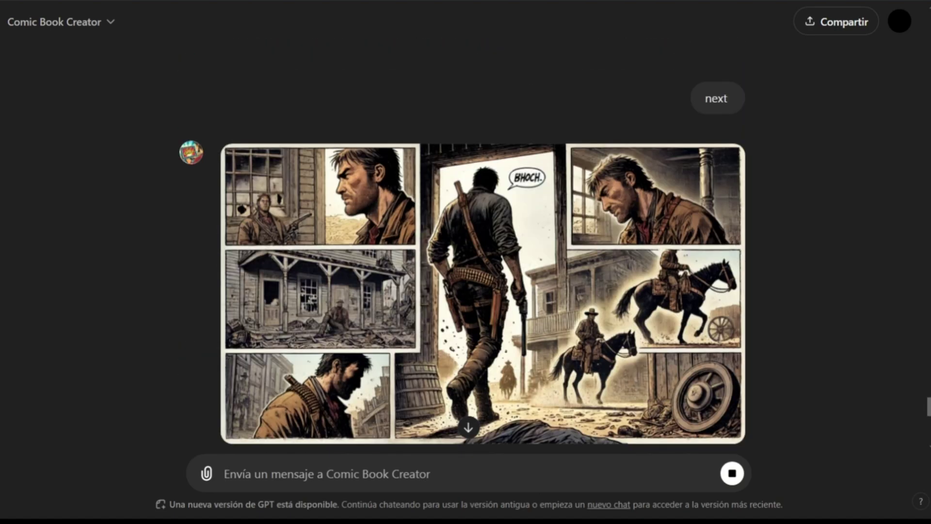
pyautogui.moveTo(928, 406); pyautogui.dragTo(547, 373)
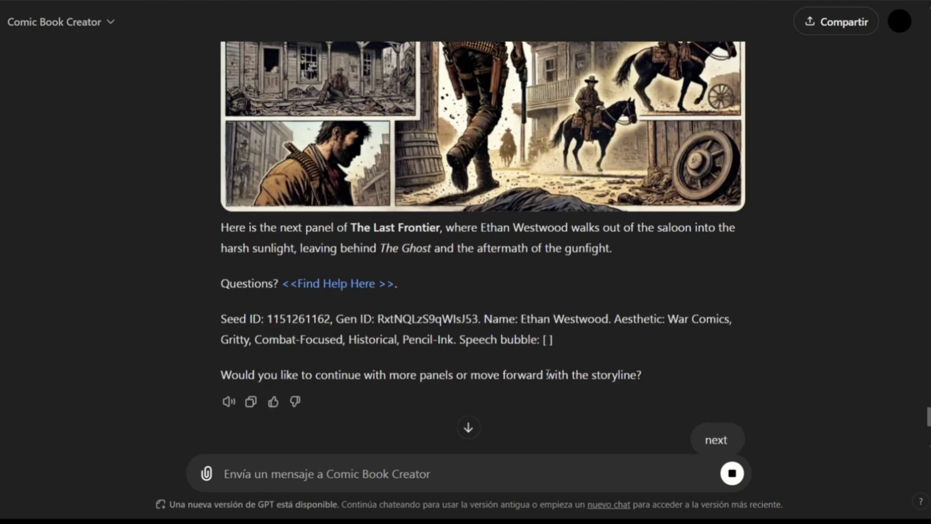
# Examine the new panel of the bounty hunter leaving Dust Hollow on horseback, its description and closing question, and look back at the preceding replies
pyautogui.scroll(-5, 472, 302)
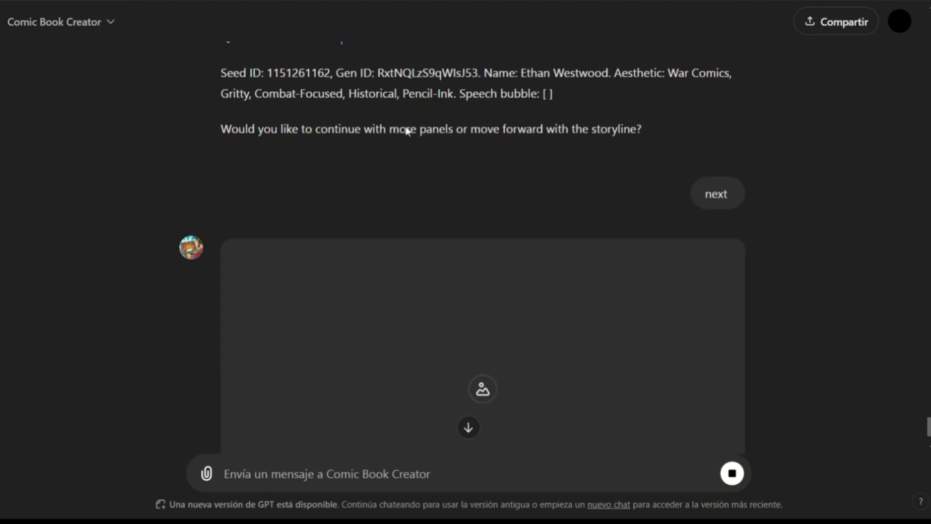
pyautogui.scroll(-3, 417, 252)
pyautogui.scroll(-1, 441, 269)
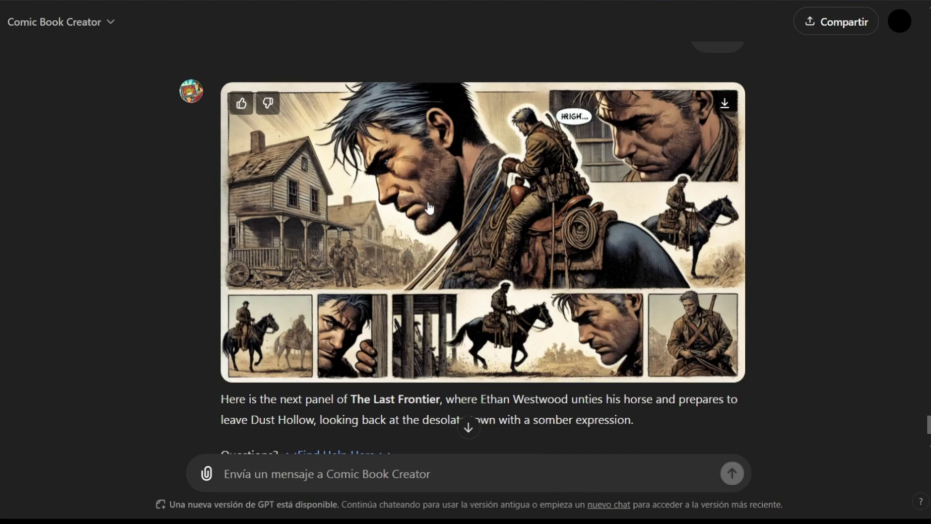
pyautogui.scroll(7, 432, 206)
pyautogui.scroll(8, 442, 198)
pyautogui.scroll(-20, 442, 199)
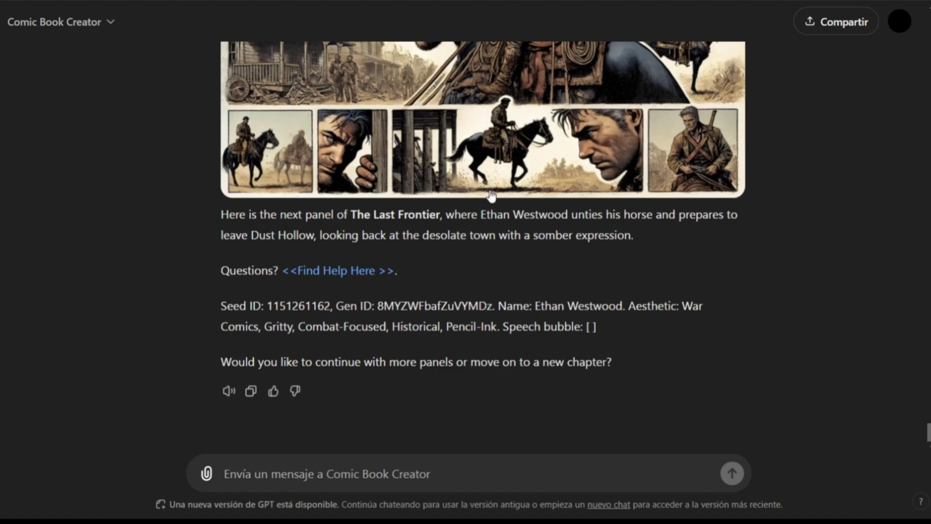
pyautogui.scroll(5, 497, 227)
pyautogui.scroll(-2, 483, 211)
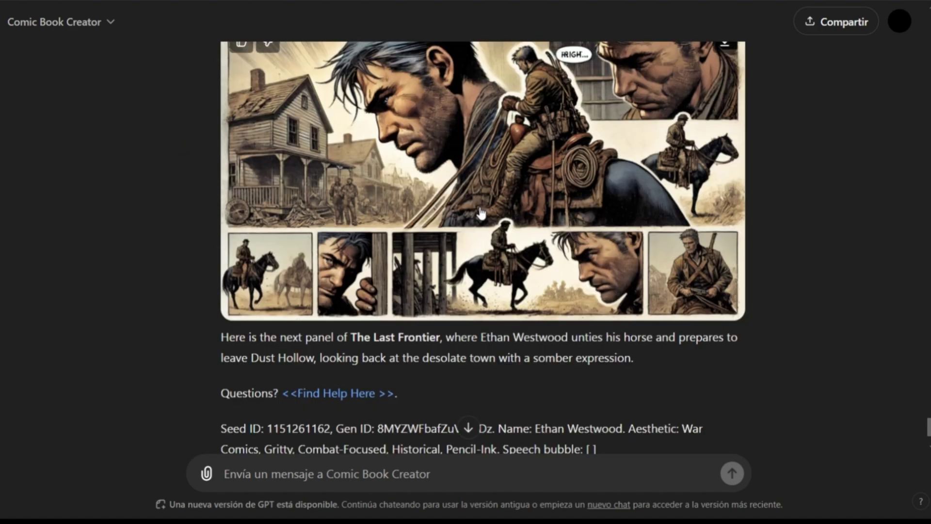
pyautogui.scroll(2, 479, 215)
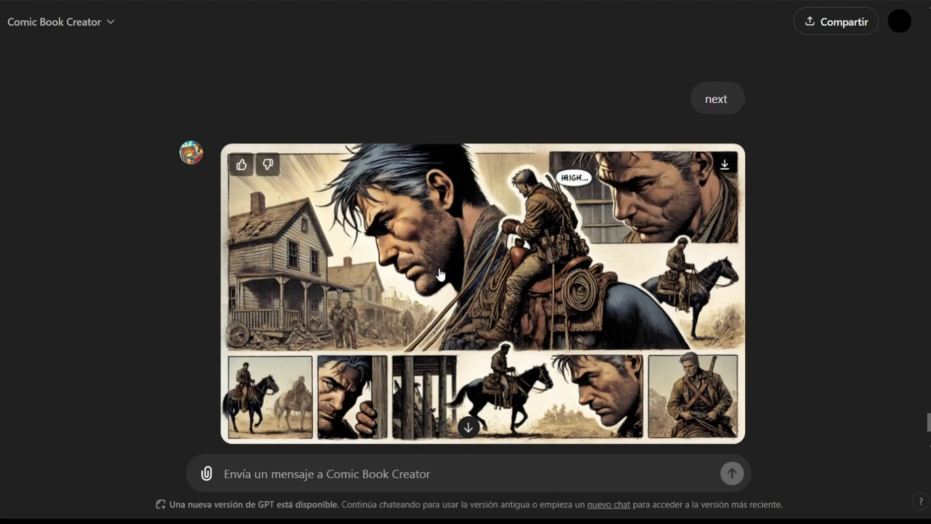
pyautogui.scroll(-5, 478, 362)
pyautogui.scroll(5, 478, 360)
pyautogui.scroll(-5, 480, 358)
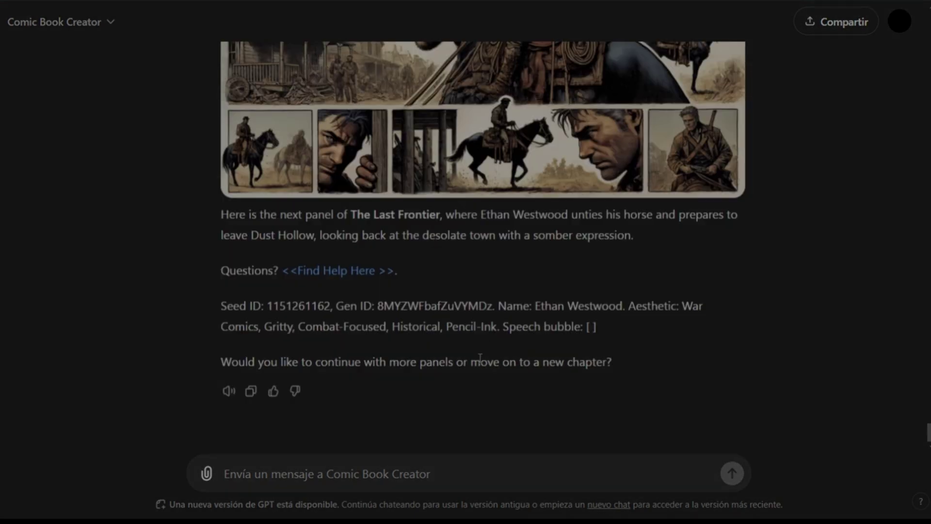